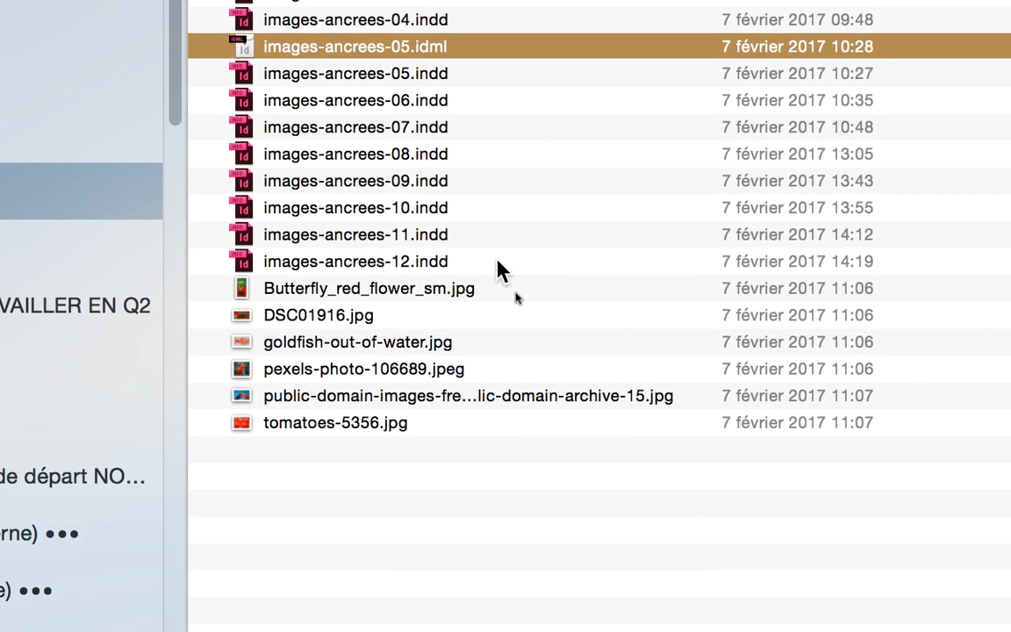
Open images-ancrees-12.indd from the InDesign jour 2 folder and close the Finder window
left_click(537, 390)
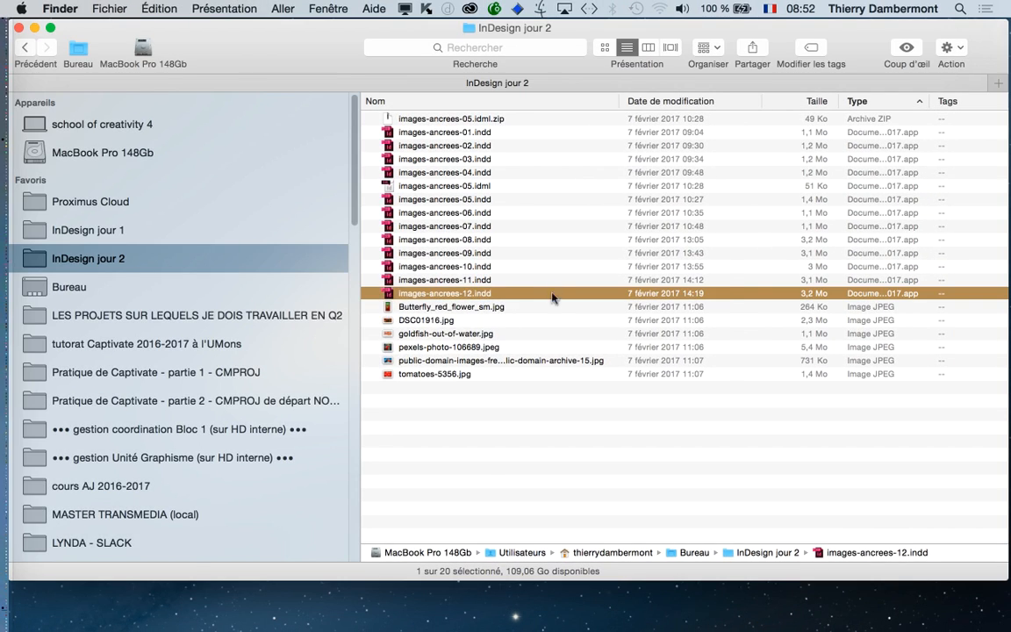
key("super+Tab")
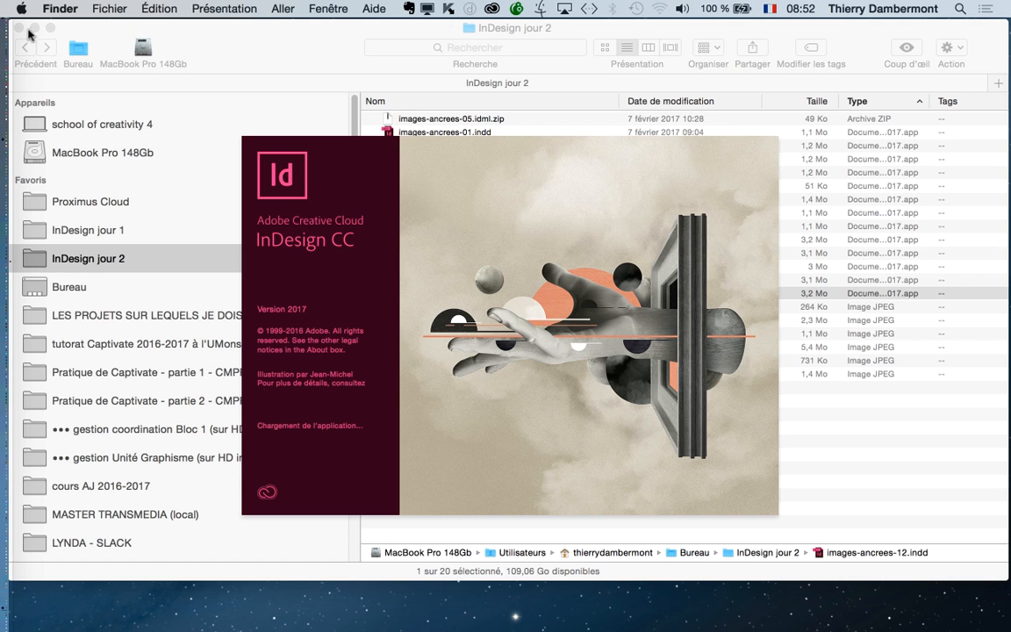
left_click(32, 33)
key("super+w")
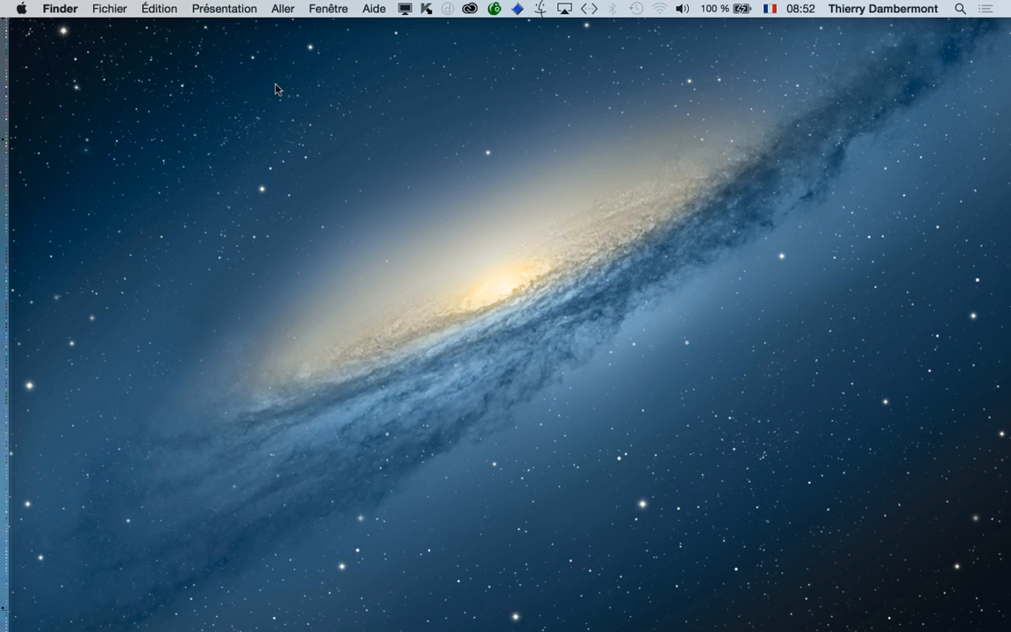
Create a folder named InDesign jour 3 on the desktop and add it to the Finder favourites below InDesign jour 2
key("super+n")
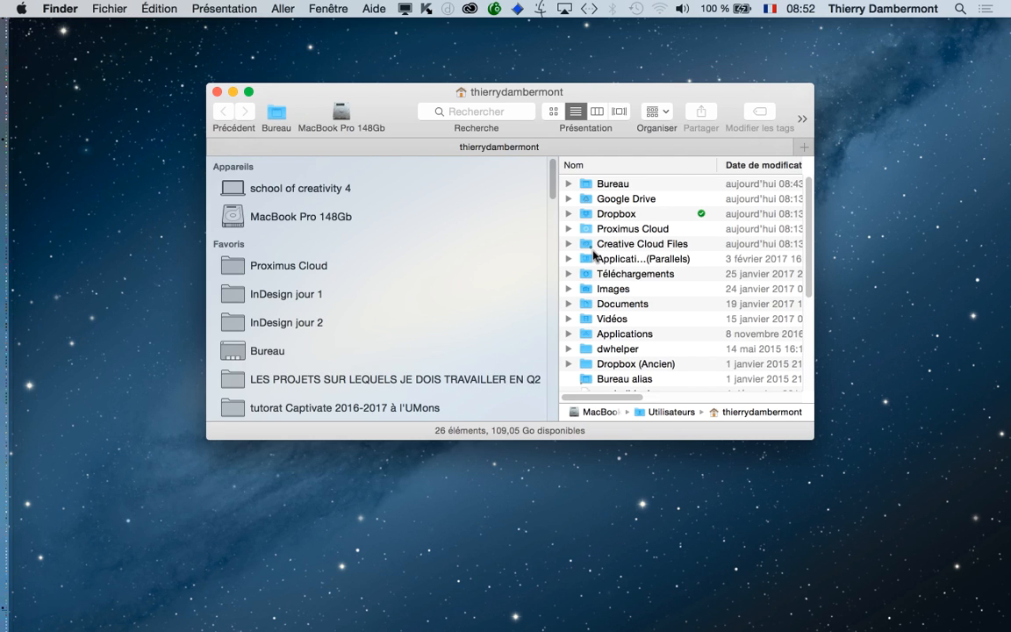
key("shift+super+d")
key("shift+super+n")
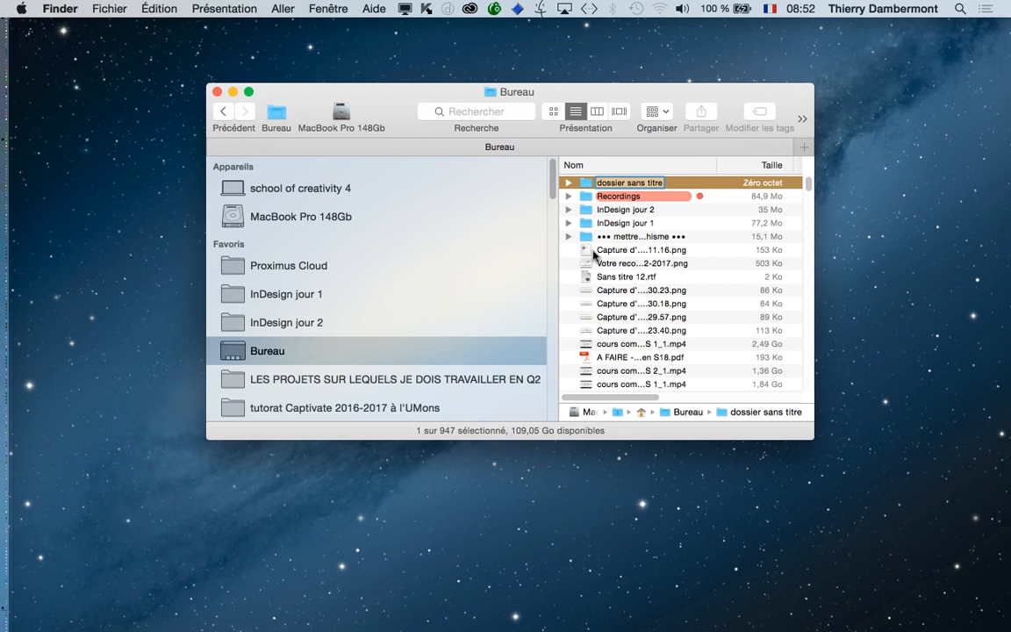
type("I")
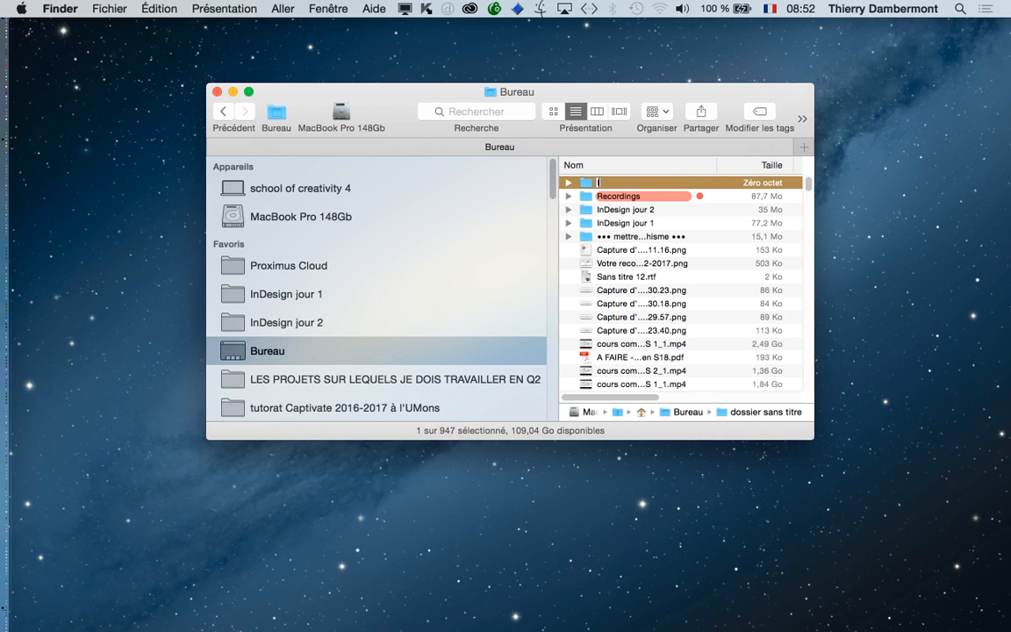
type("nDesign jour 3")
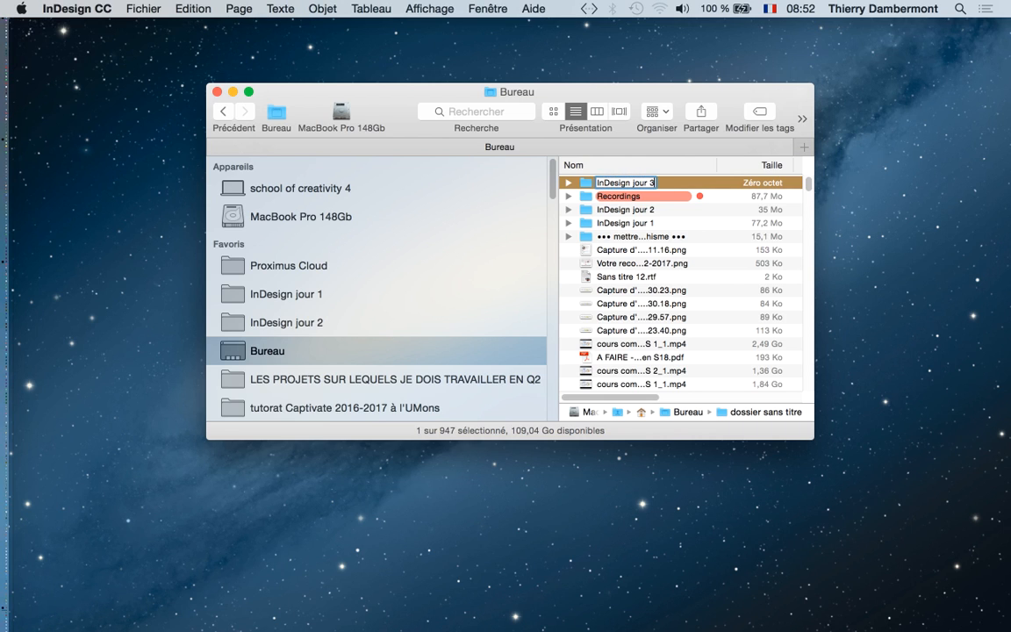
left_click(586, 185)
left_click_drag(586, 184, 502, 333)
key("super+w")
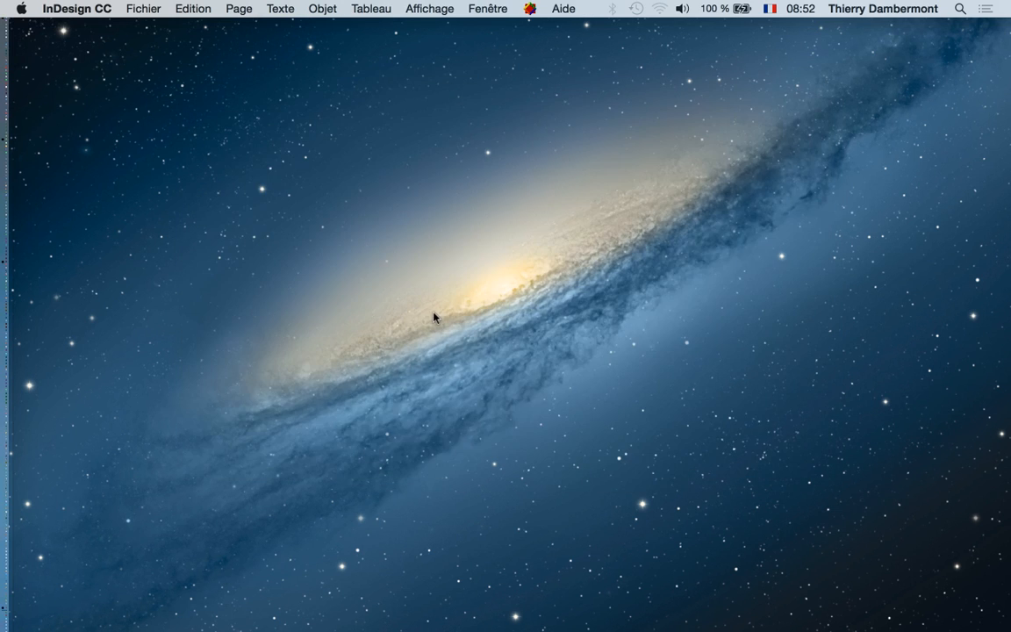
Bring forward the converted copy of images-ancrees-12.indd in InDesign CC 2017 and dismiss that application
key("super+Tab")
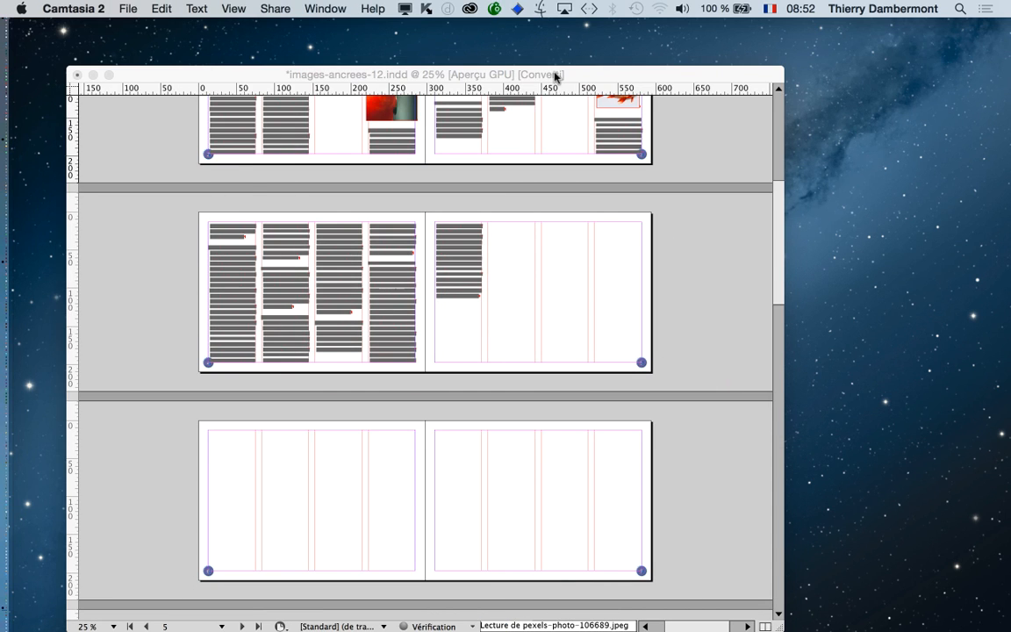
left_click(555, 77)
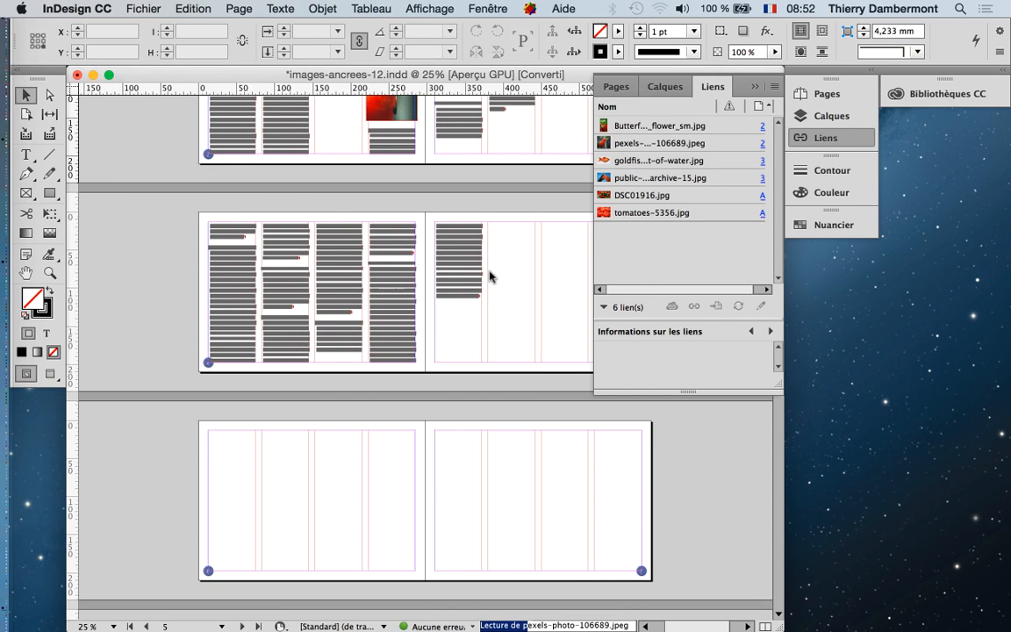
key("super+h")
key("super+Tab")
left_click(458, 312)
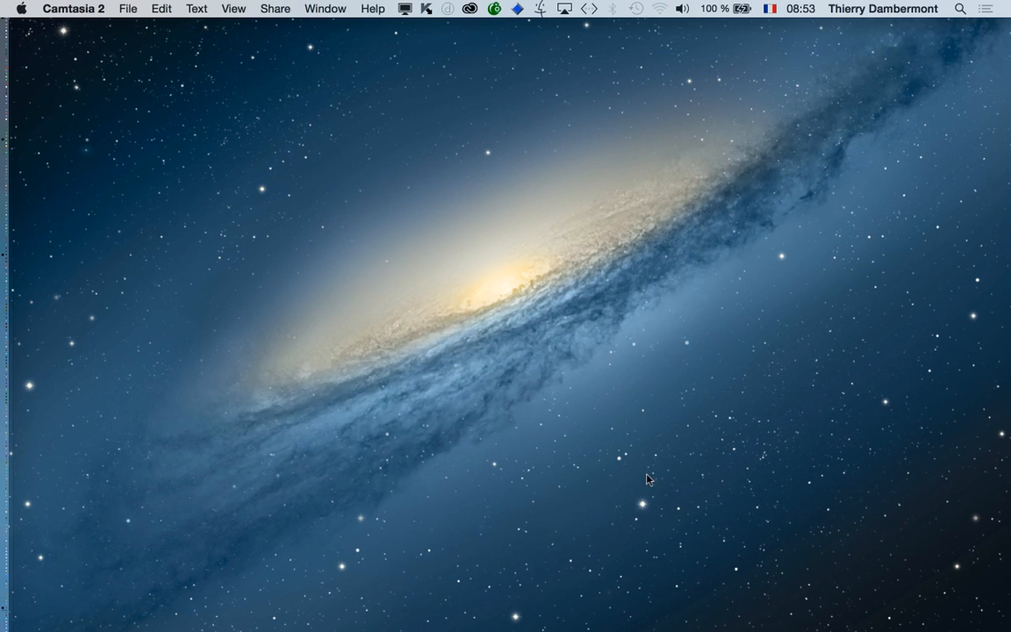
Launch the other installed InDesign version and open images-ancrees-12.indd in it from the InDesign jour 2 folder
key("super+Tab")
left_click(661, 548)
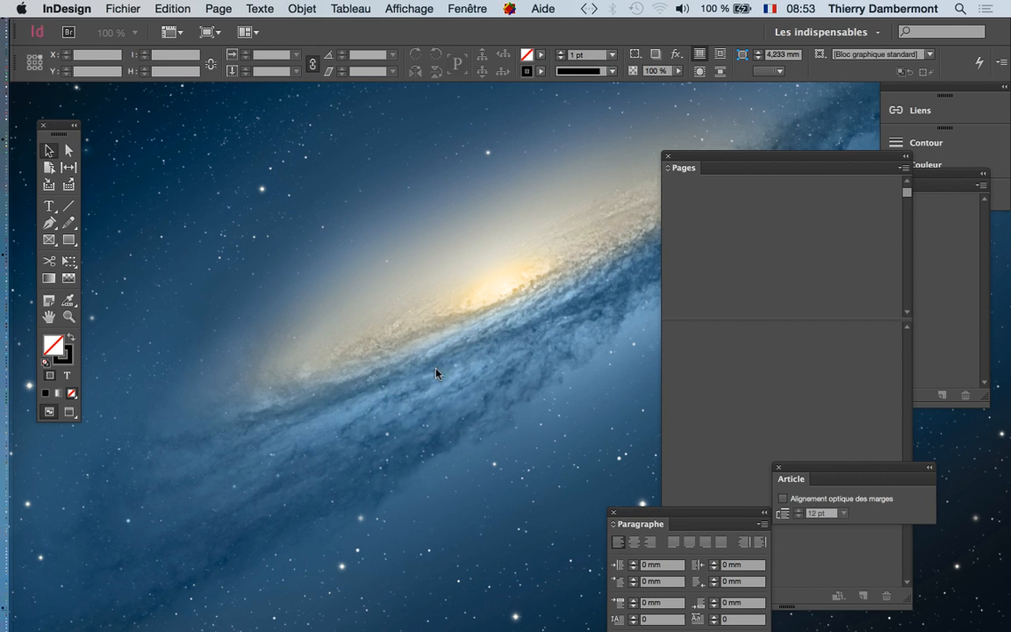
key("super+Tab")
key("super+Tab")
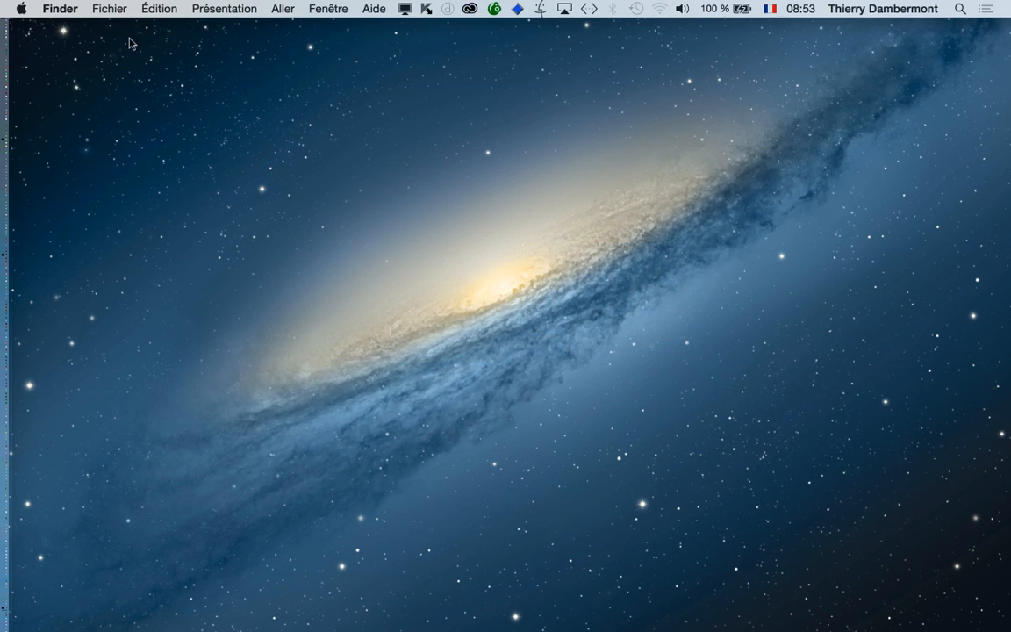
left_click(113, 10)
key("super+n")
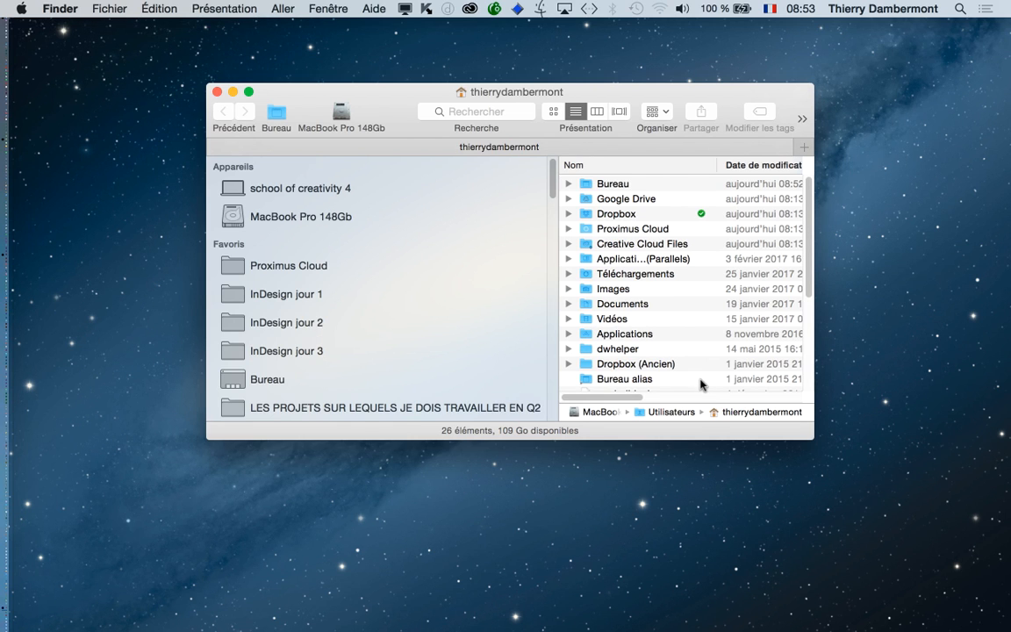
left_click(286, 322)
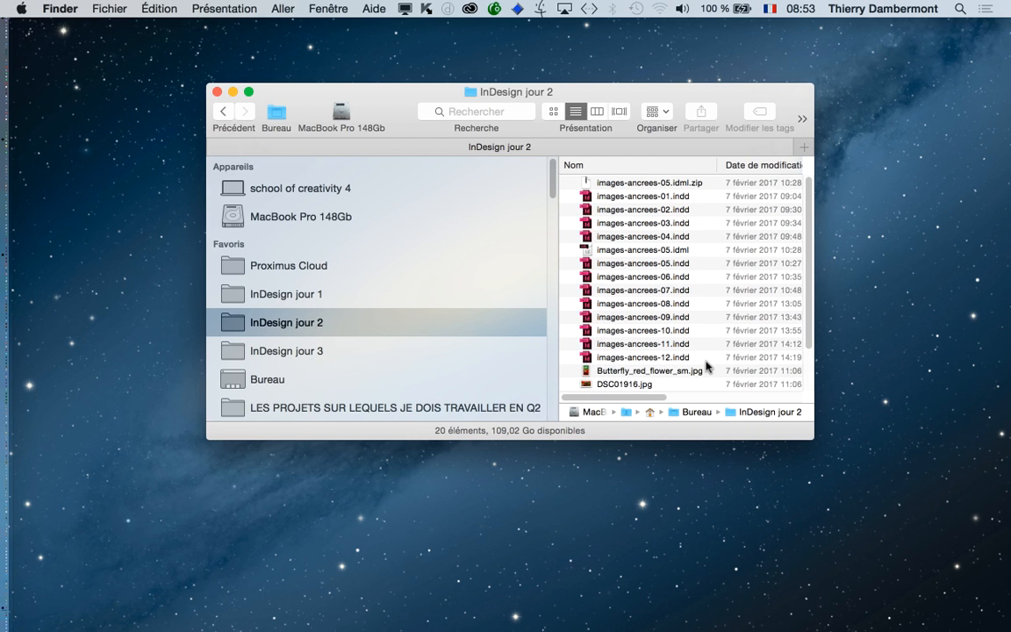
left_click(709, 358)
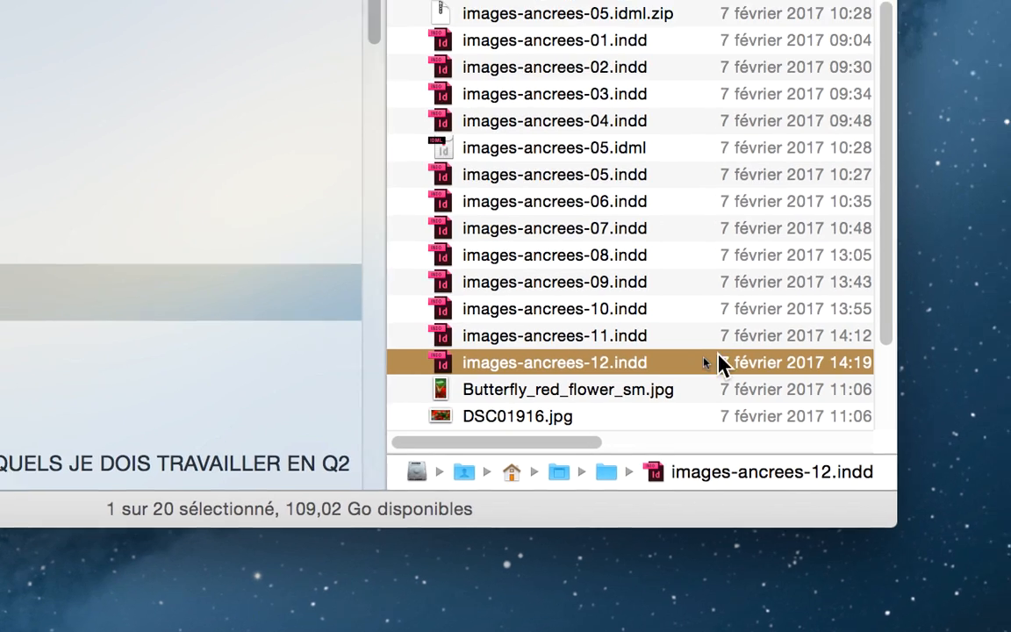
double_click(713, 363)
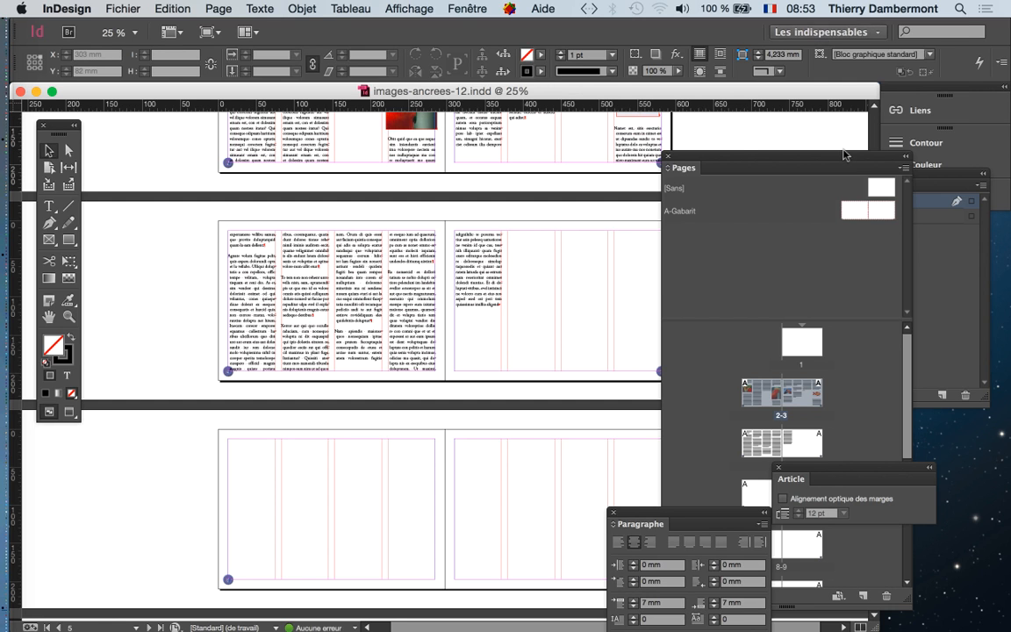
Reset the Les indispensables workspace, collapse Bibliothèques CC, and float the tools in two columns over the document
left_click(829, 32)
left_click(711, 142)
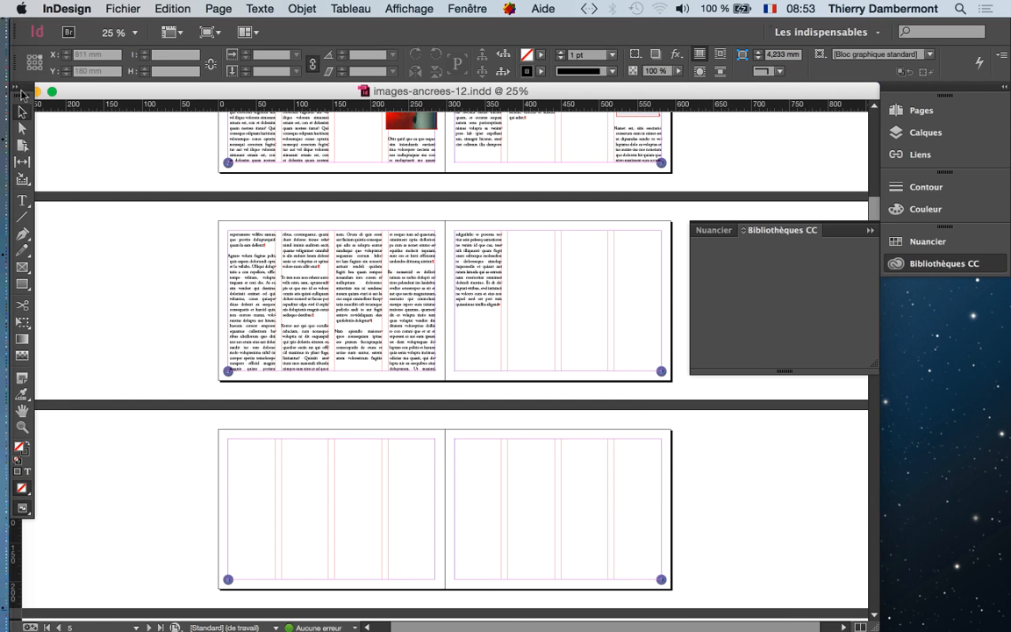
left_click(15, 86)
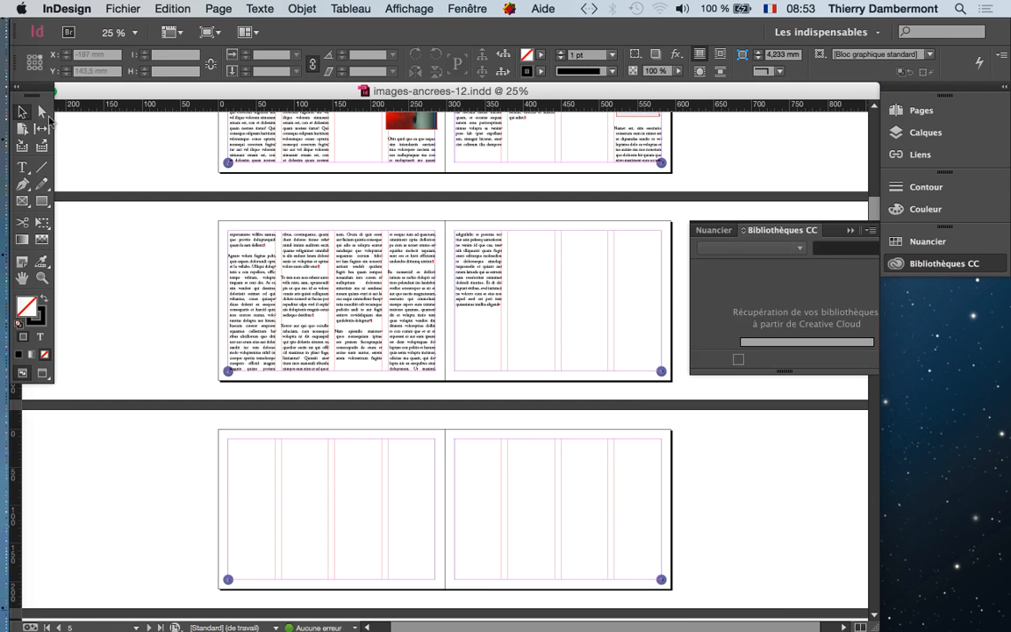
left_click(849, 232)
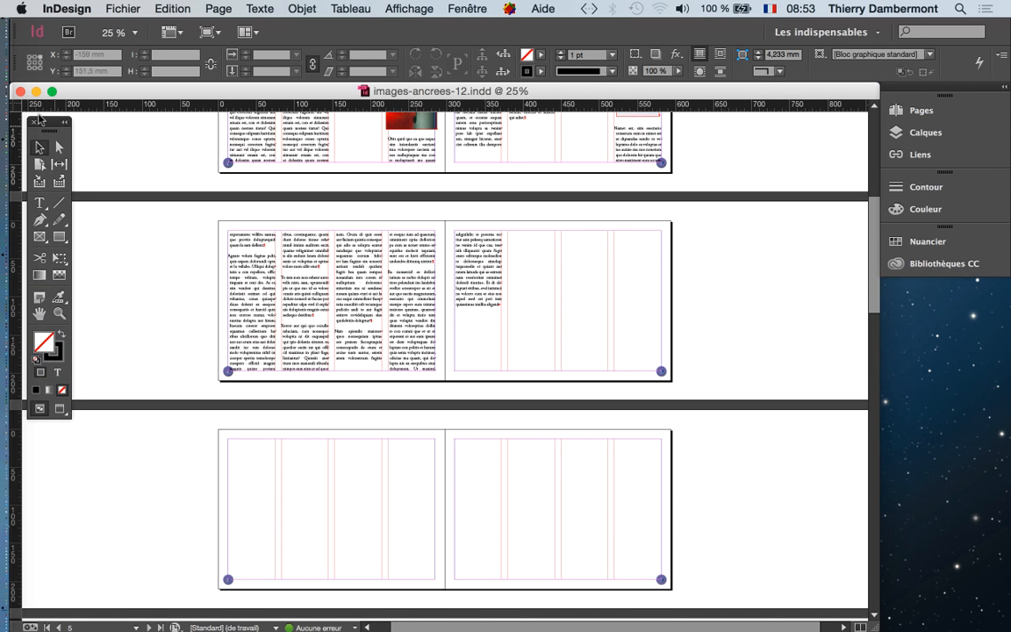
mouse_move(50, 120)
left_mouse_down()
mouse_move(35, 125)
mouse_move(54, 125)
left_mouse_up()
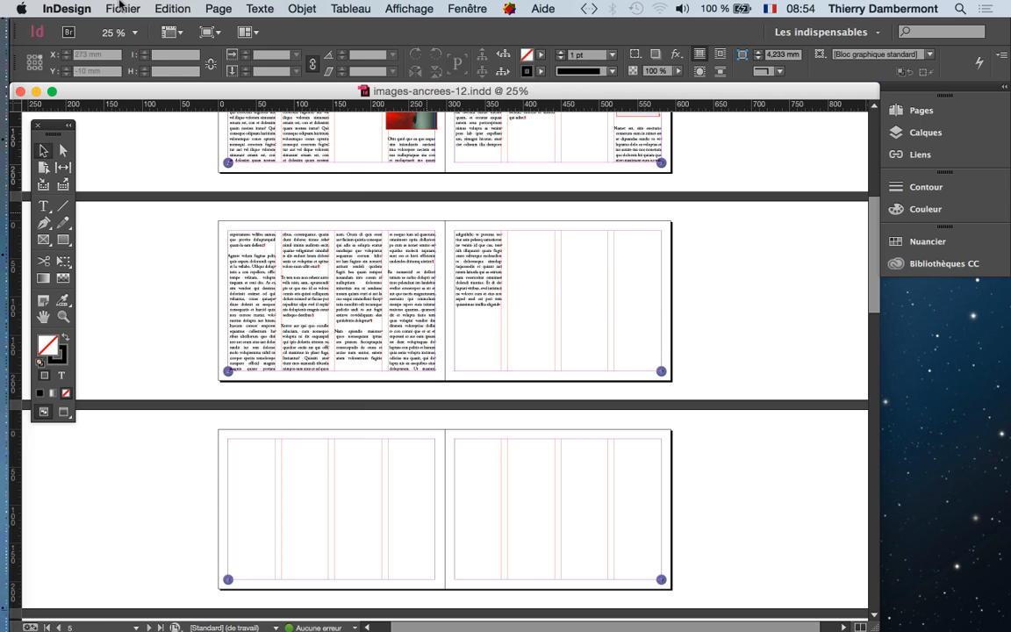
Start packaging the document and accept the print instructions with the file name Instructions.txt
left_click(120, 7)
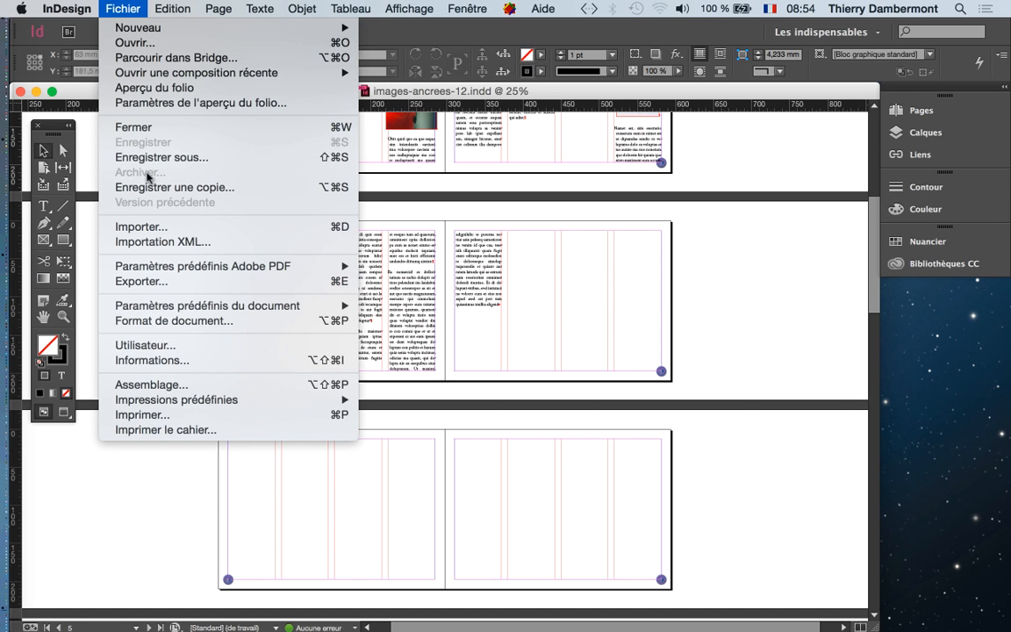
left_click(219, 389)
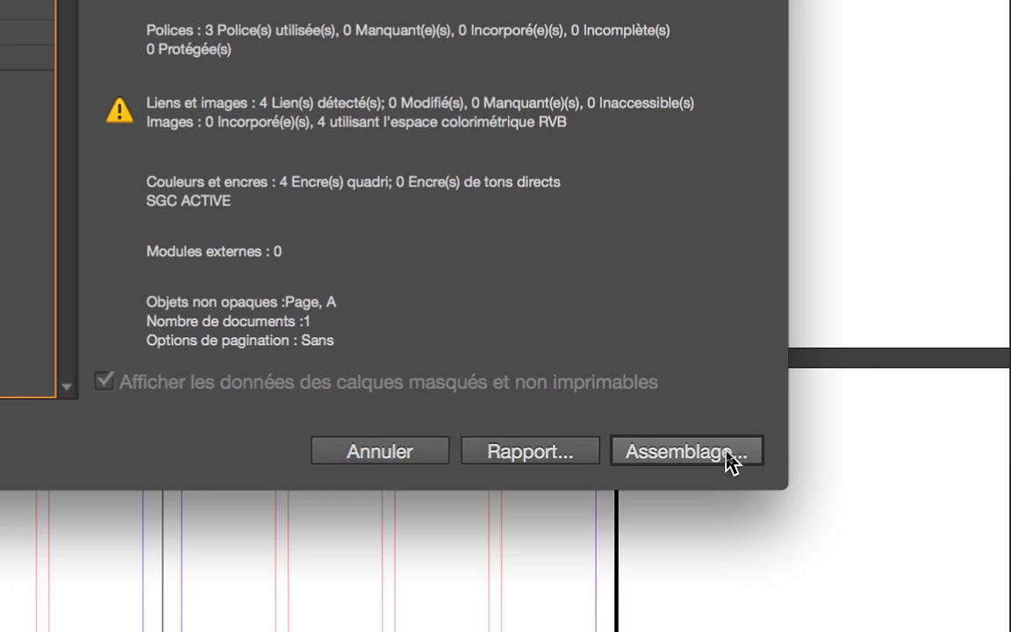
left_click(728, 456)
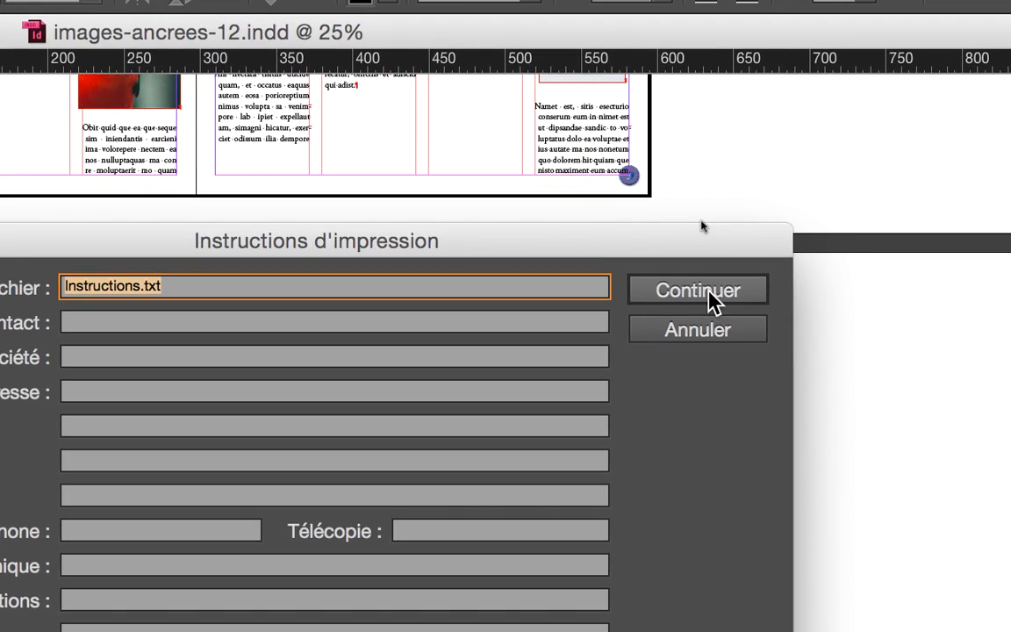
left_click(709, 301)
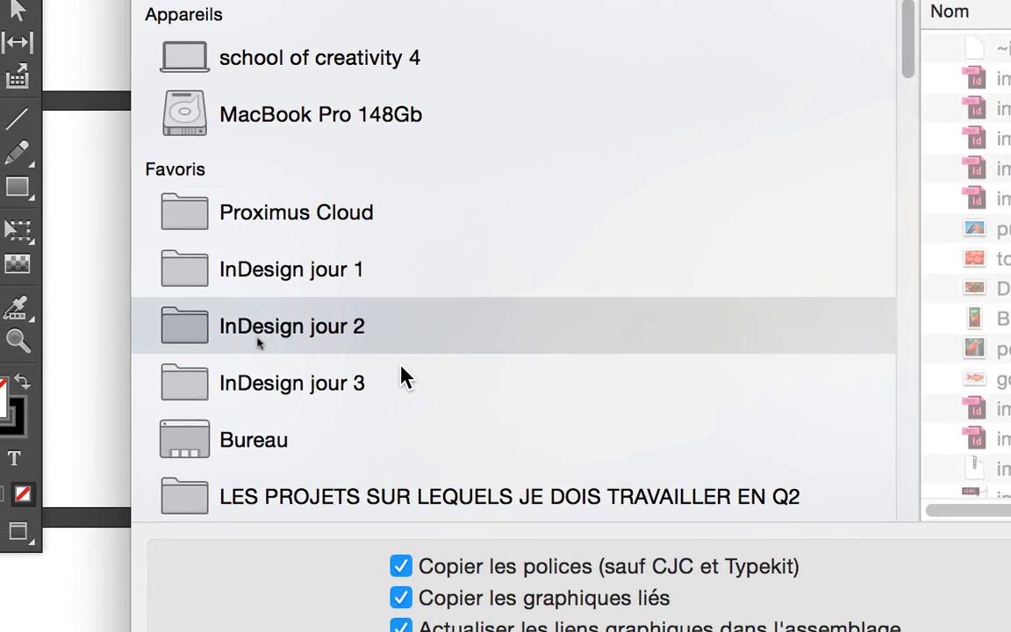
Package into InDesign jour 3 as Dossier images-ancrees-12 with fonts, linked graphics, IDML and [Qualité supérieure] PDF, and close the original without saving
left_click(406, 375)
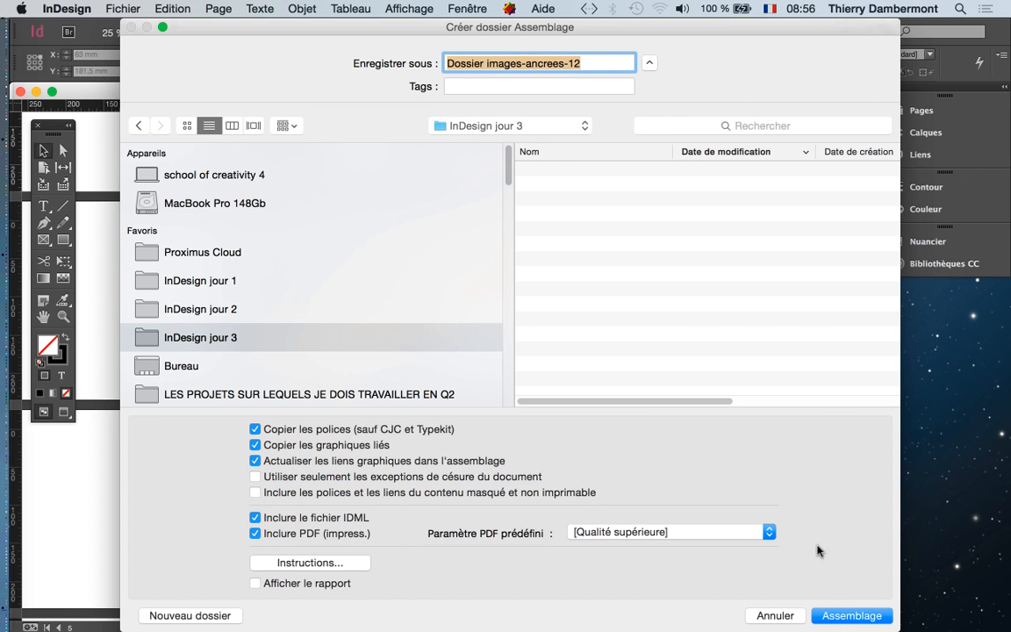
key("Return")
left_click(669, 419)
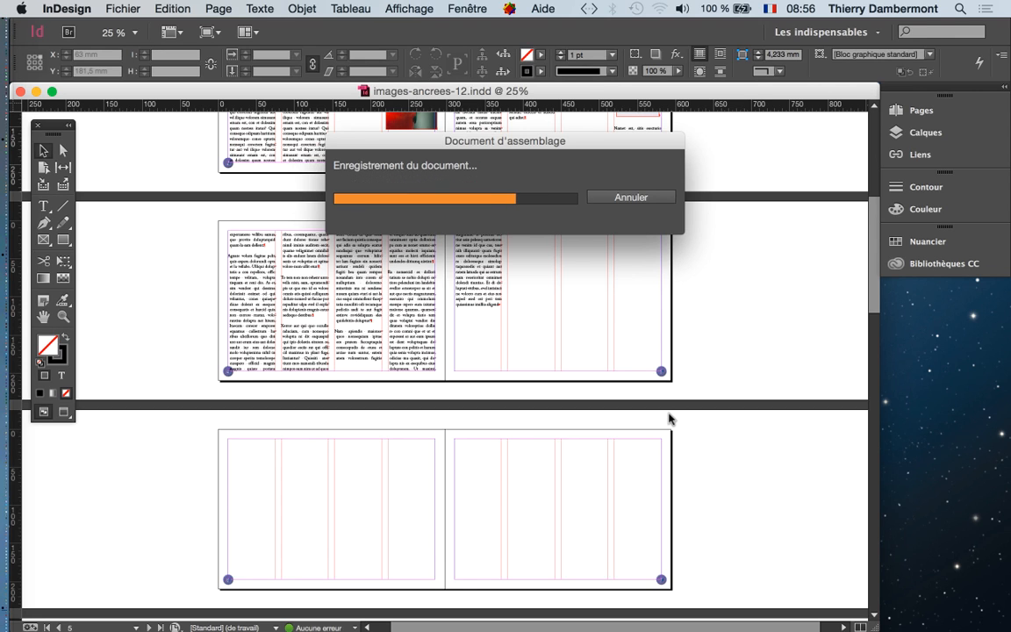
left_click(20, 91)
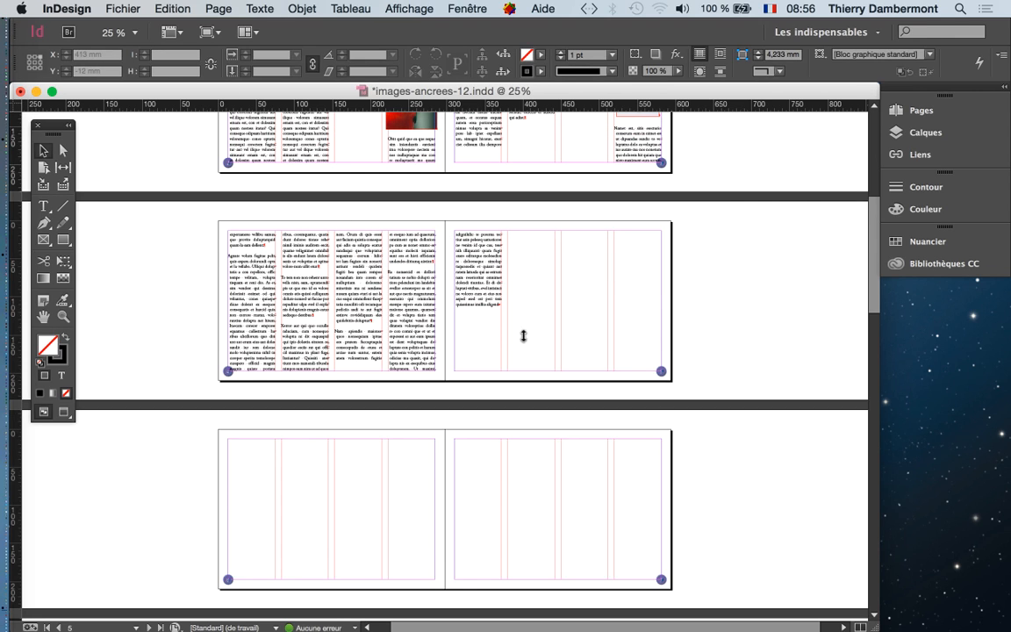
key("n")
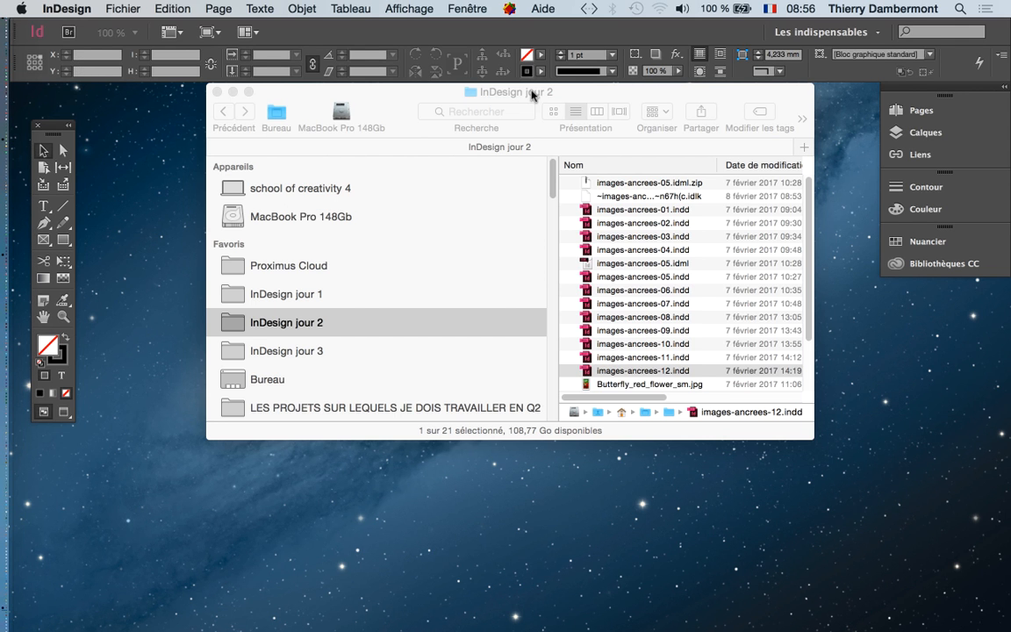
Examine the packaged Dossier images-ancrees-12 in InDesign jour 3 as a list, including its Document fonts folder and IDML file
left_click(359, 362)
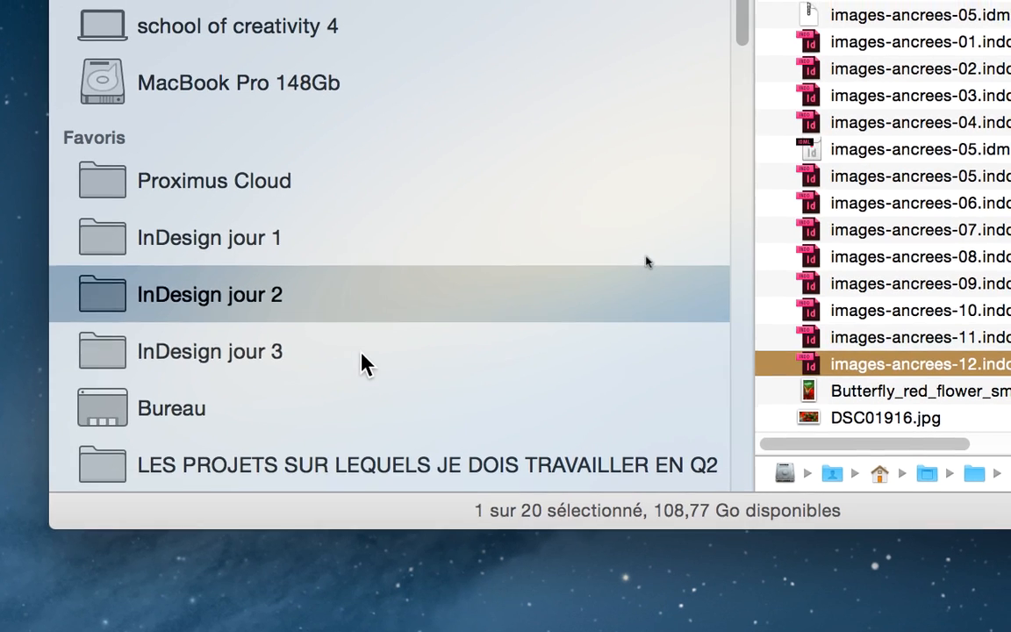
left_click(362, 356)
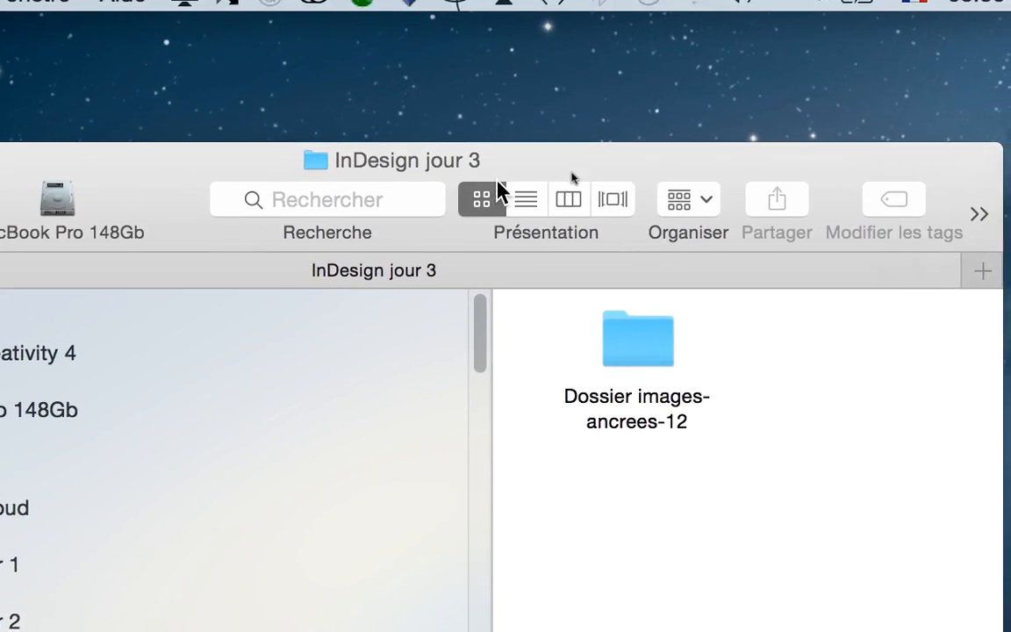
left_click(505, 190)
left_click(491, 332)
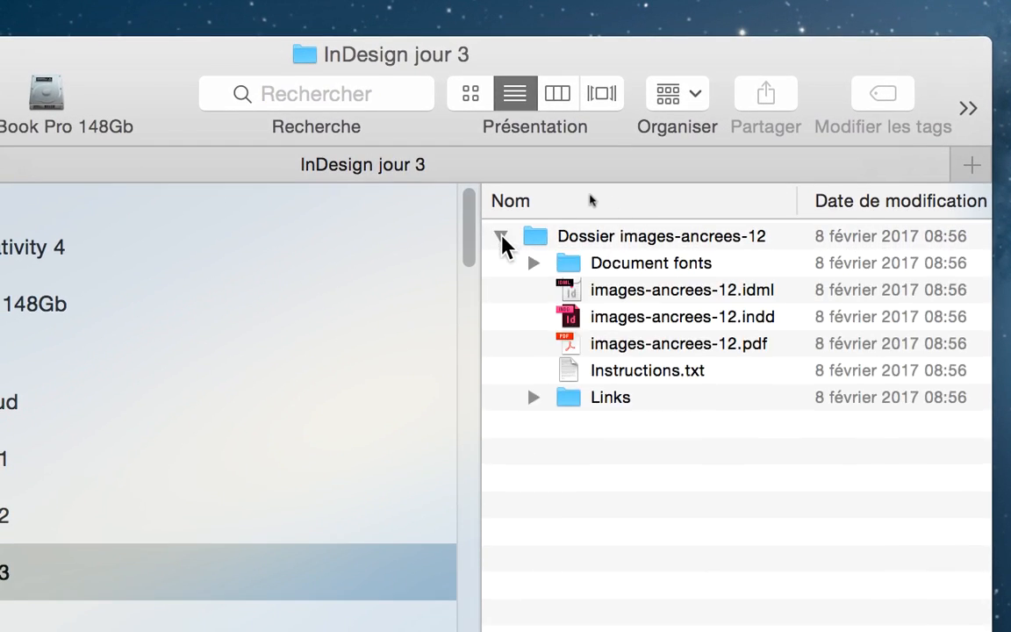
left_click(439, 238)
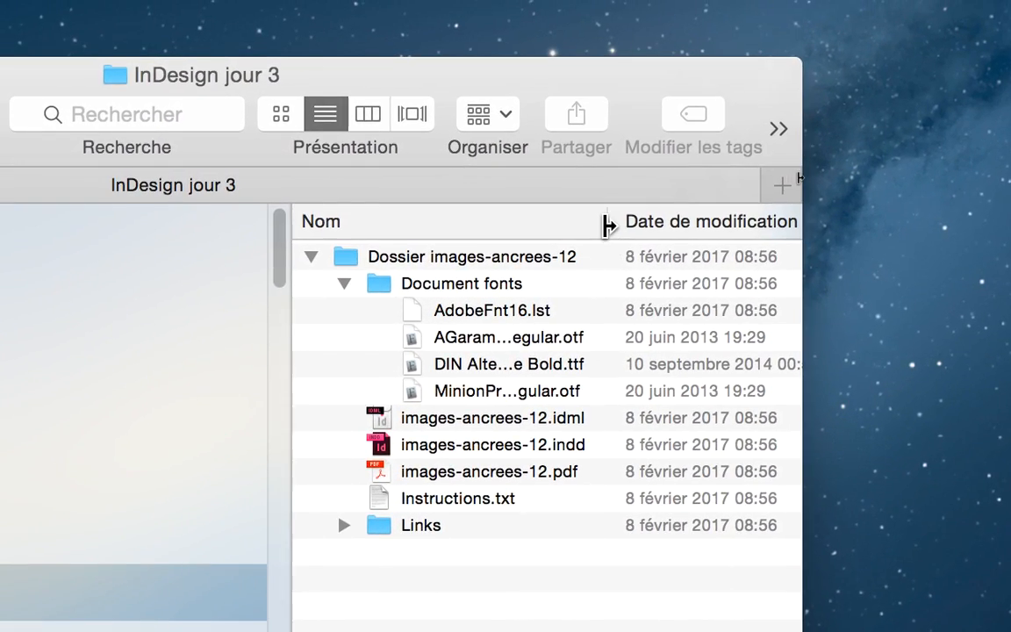
left_click_drag(664, 182, 828, 199)
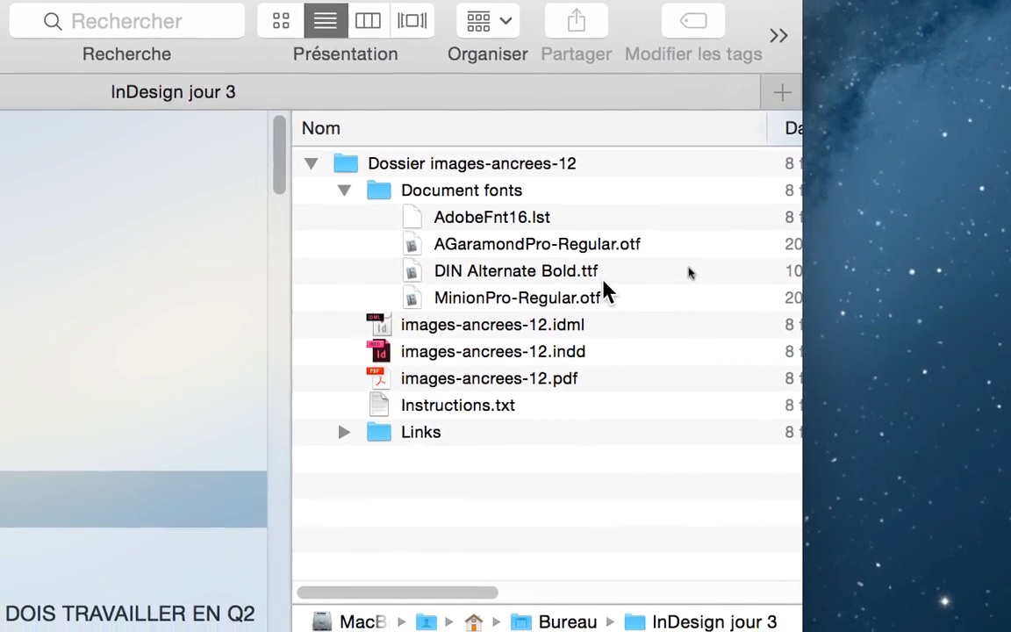
left_click(617, 326)
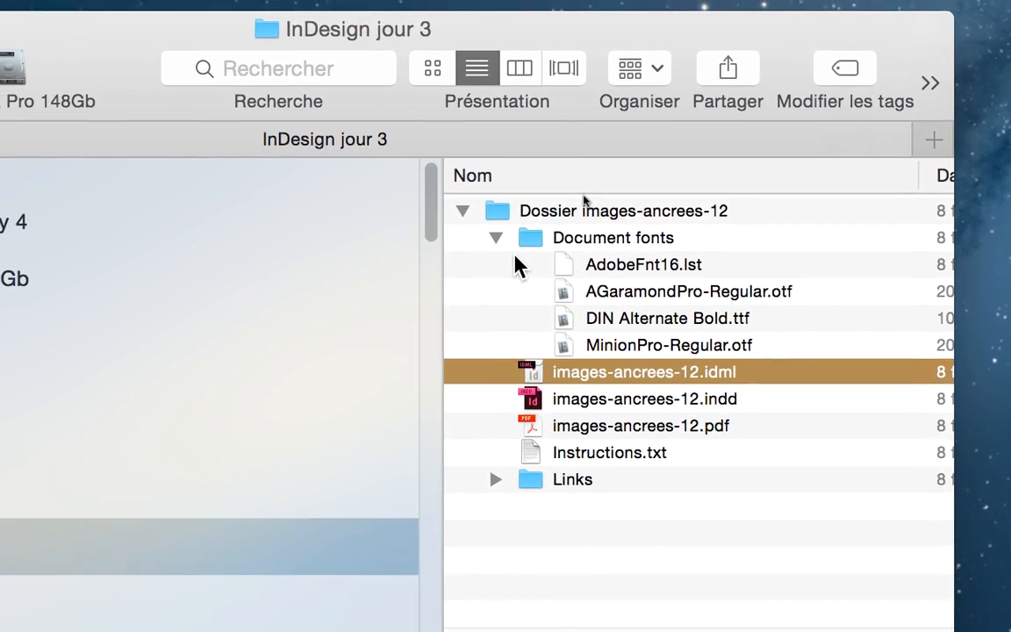
Examine the packaged INDD and PDF files and the images in the Links folder, leaving both subfolders collapsed
left_click(509, 252)
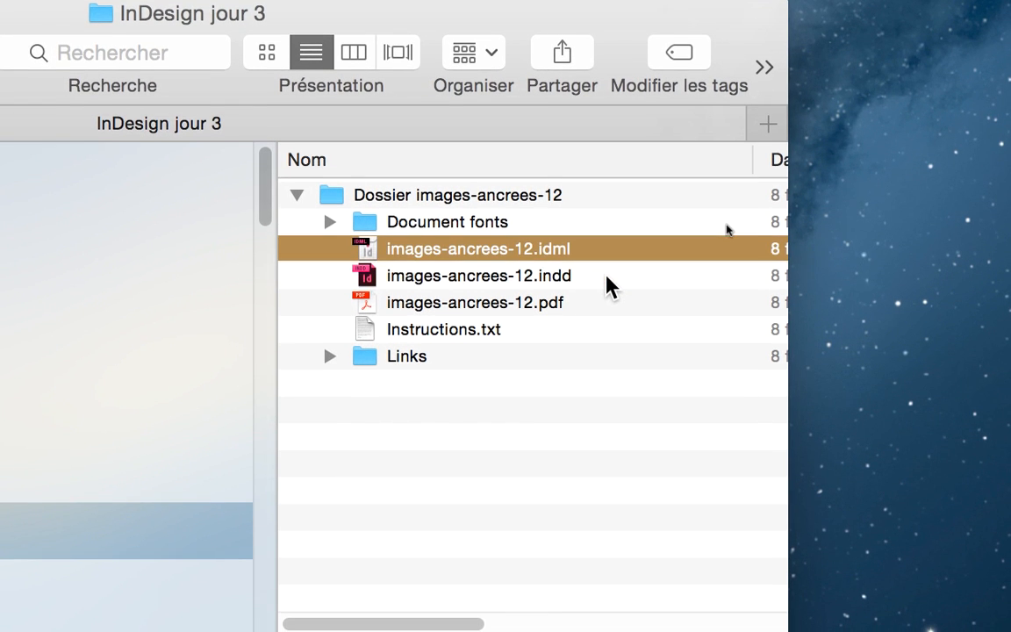
left_click(613, 288)
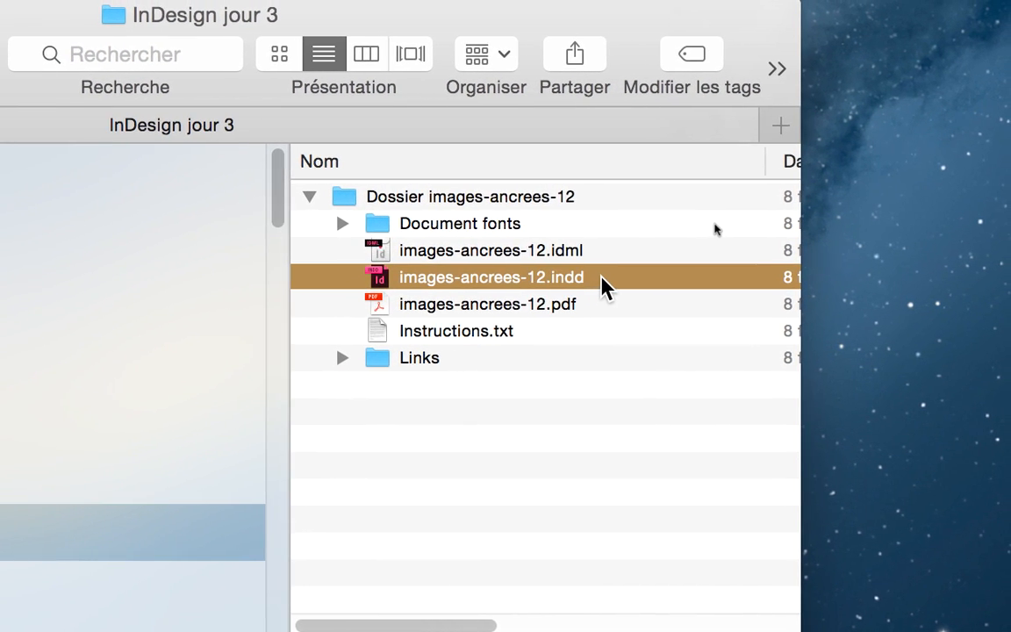
left_click(601, 286)
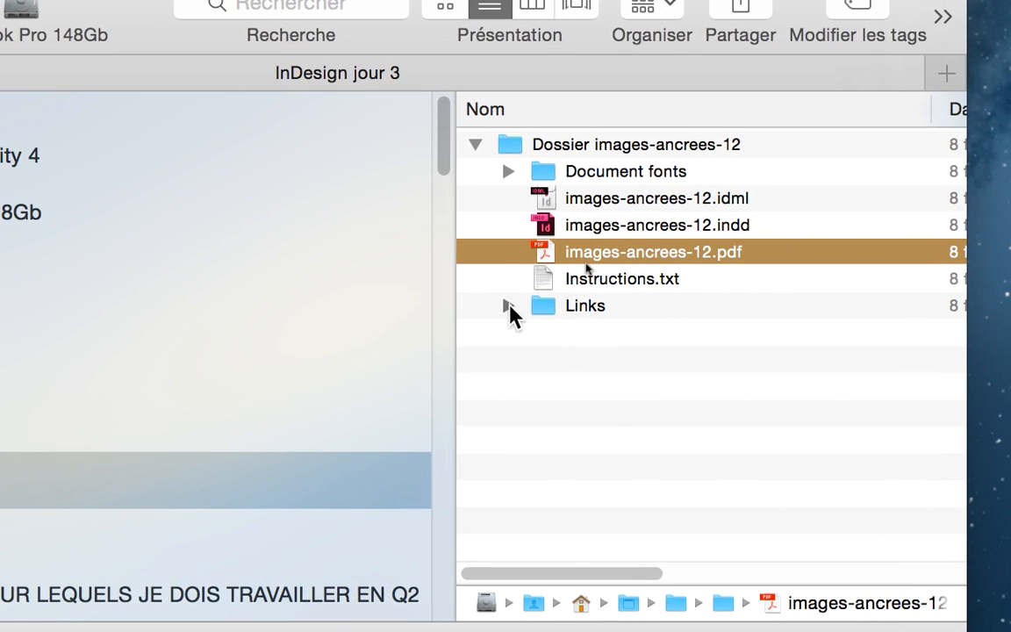
left_click(506, 305)
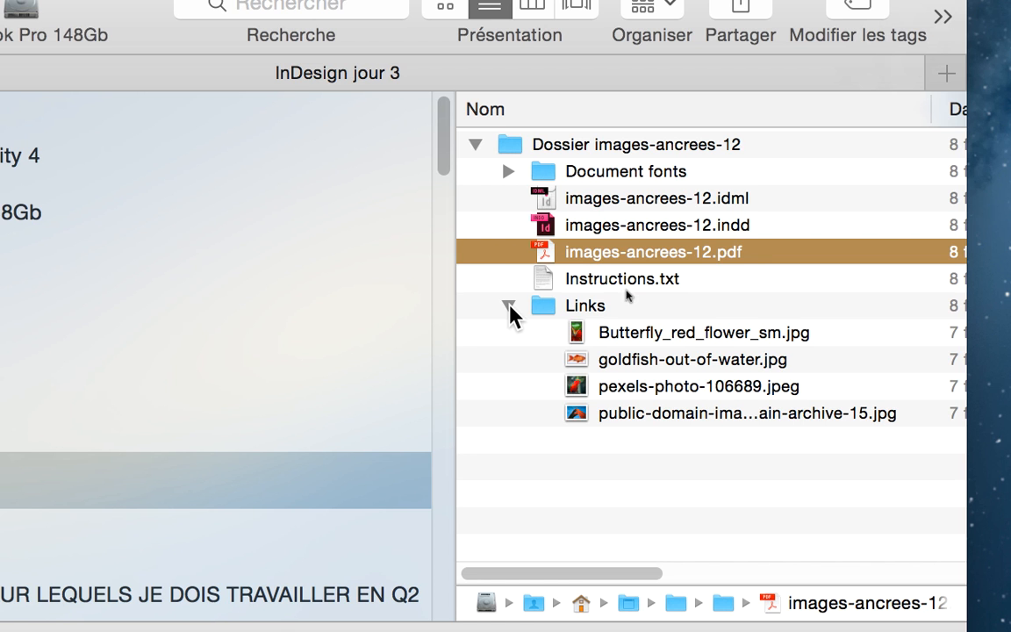
left_click(509, 305)
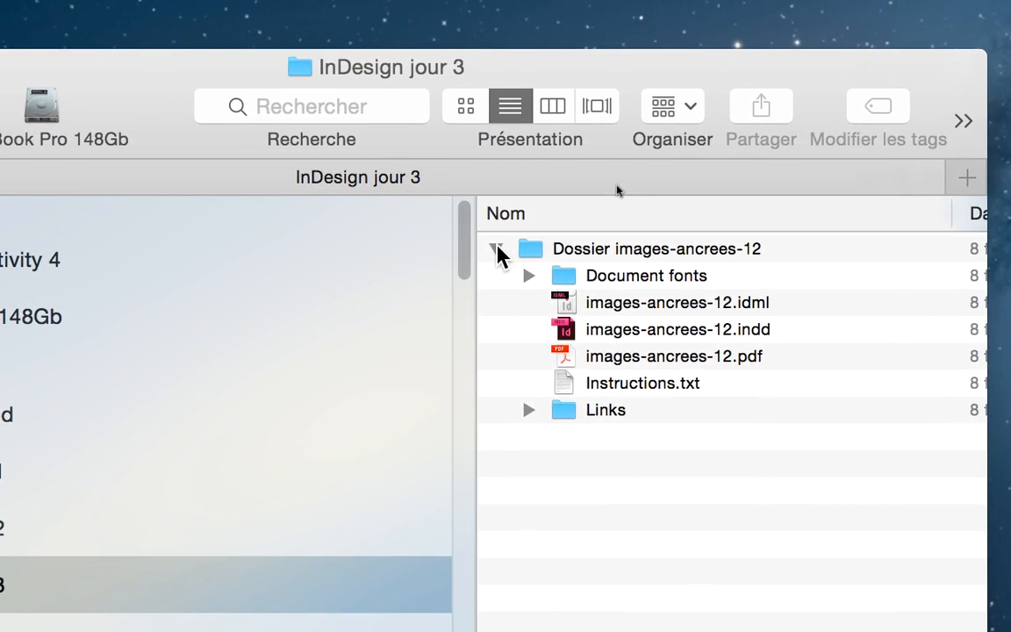
Collapse the Dossier images-ancrees-12 folder and compress it into a zip archive
left_click(493, 246)
right_click(586, 246)
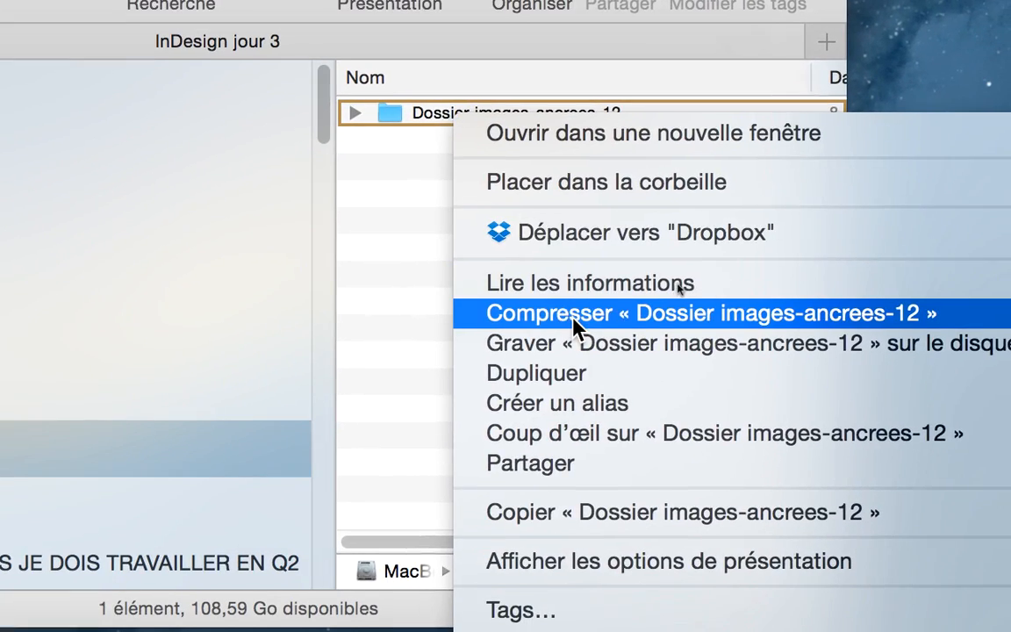
left_click(655, 423)
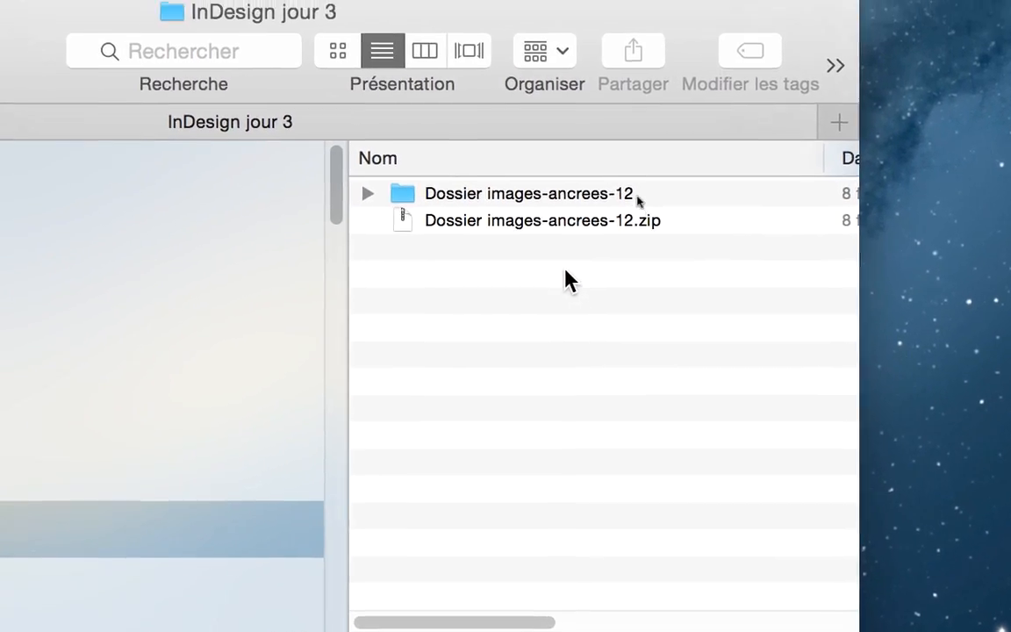
Rename the zip archive as Dossier-images-ancrees-12.zip, replacing the space with a hyphen
left_click(494, 177)
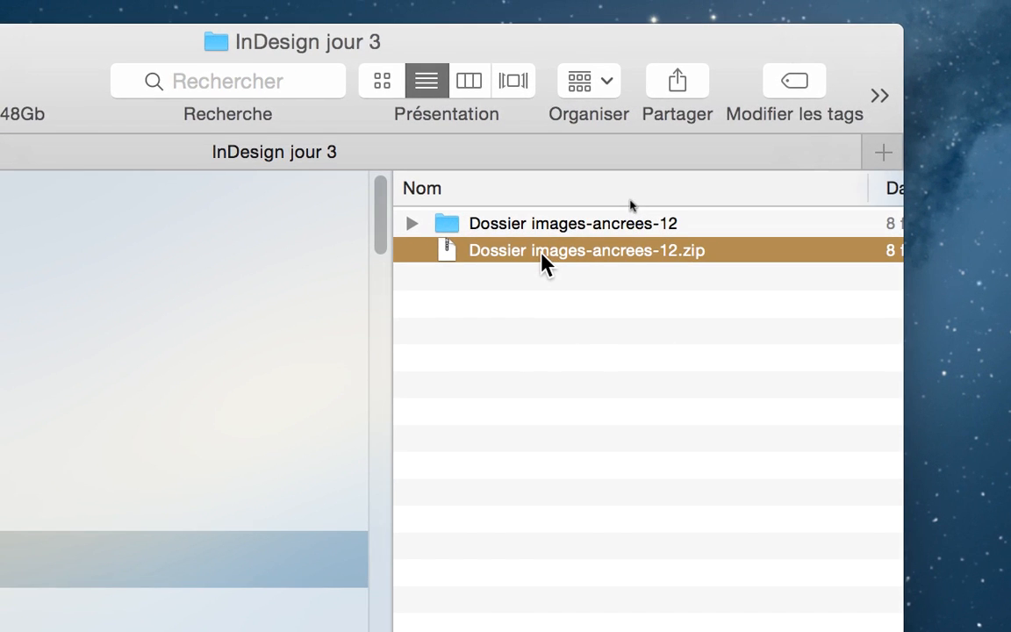
key("Return")
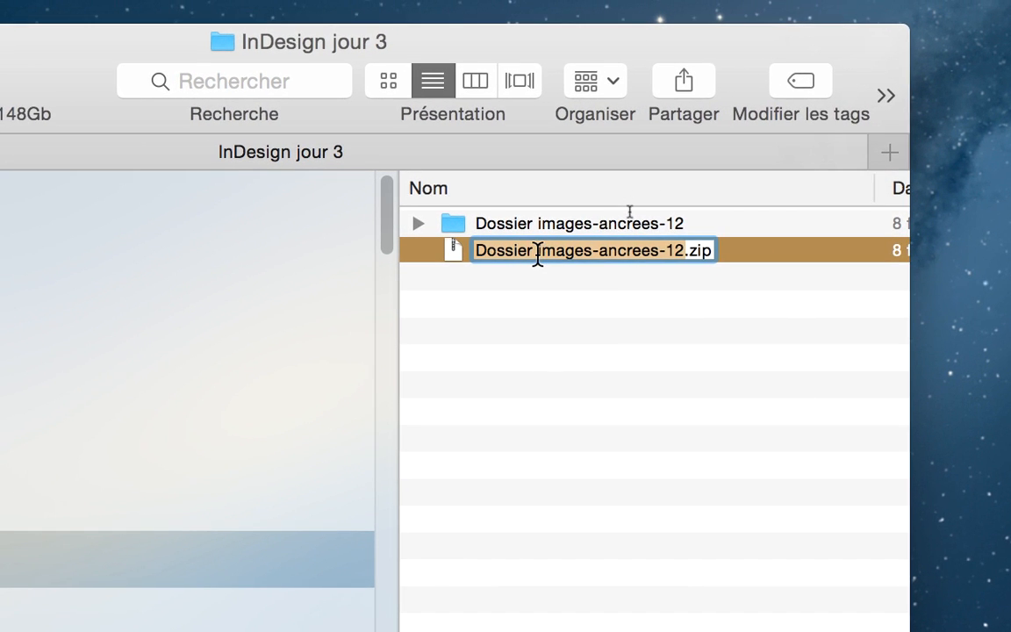
left_click(538, 253)
key("BackSpace")
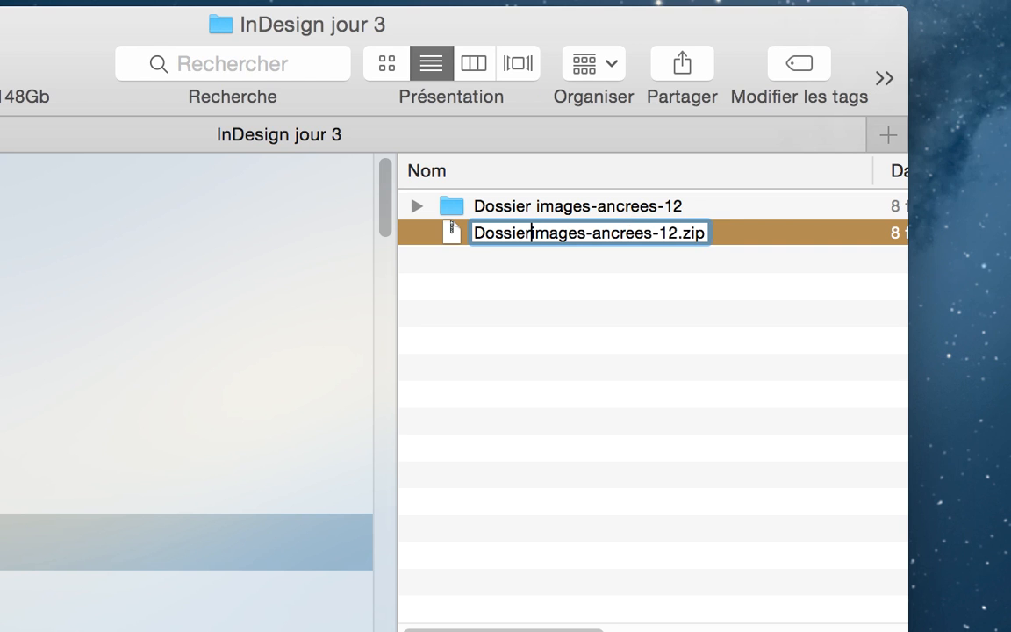
type("-")
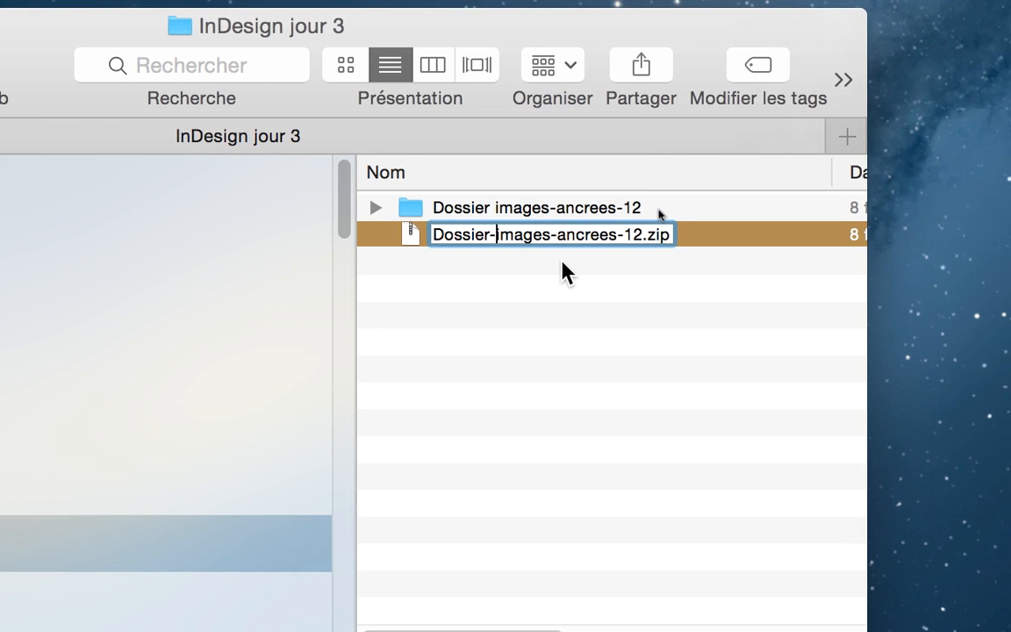
key("Return")
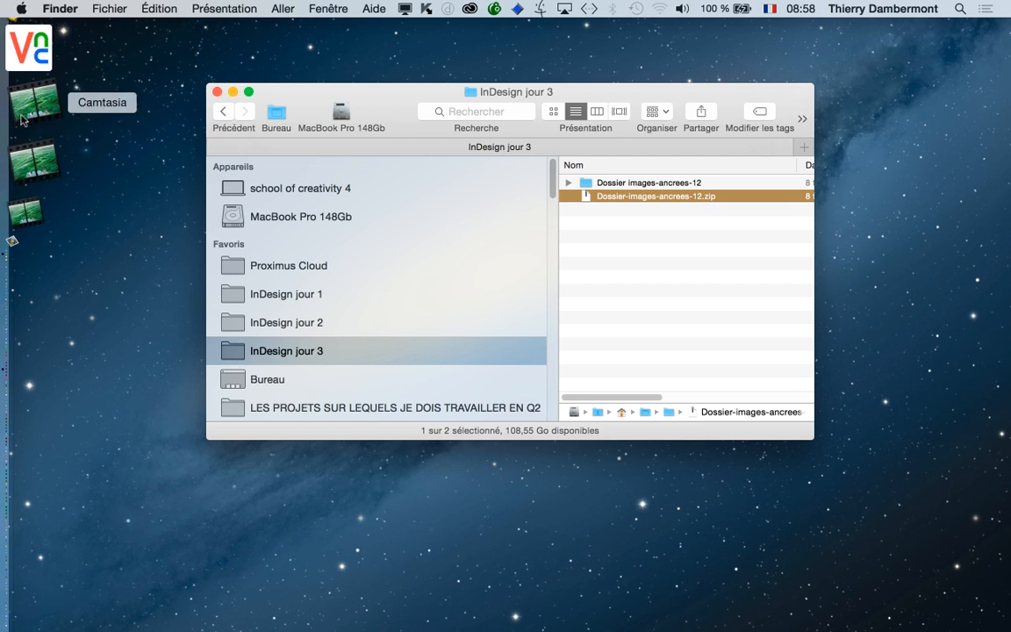
Switch to Transmit, shrink its window, and connect to the favourite 0_cours-indesign.com 250GB
left_click(19, 116)
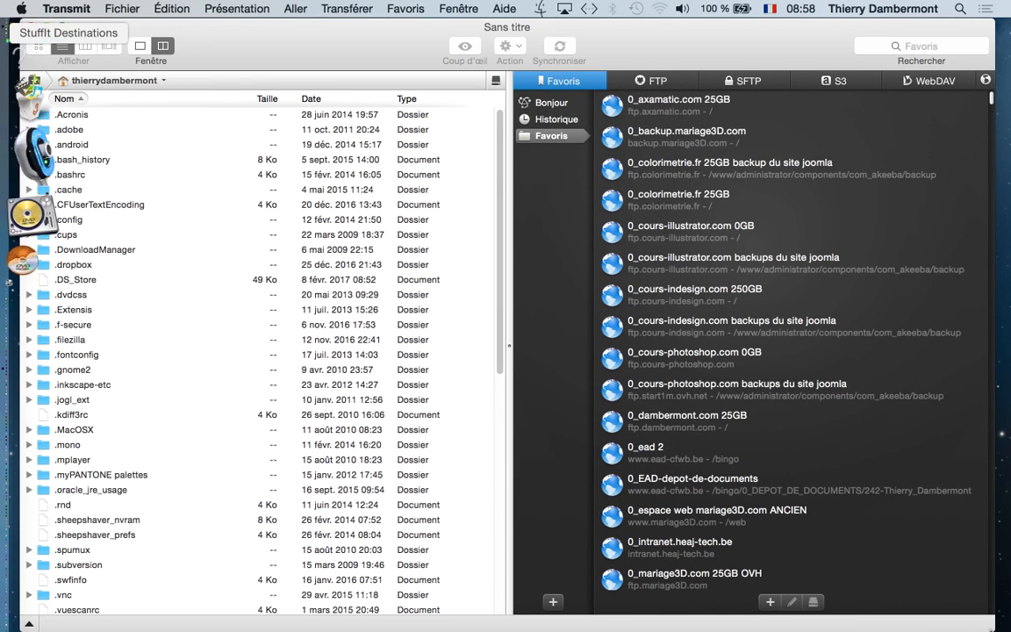
left_click_drag(800, 616, 718, 498)
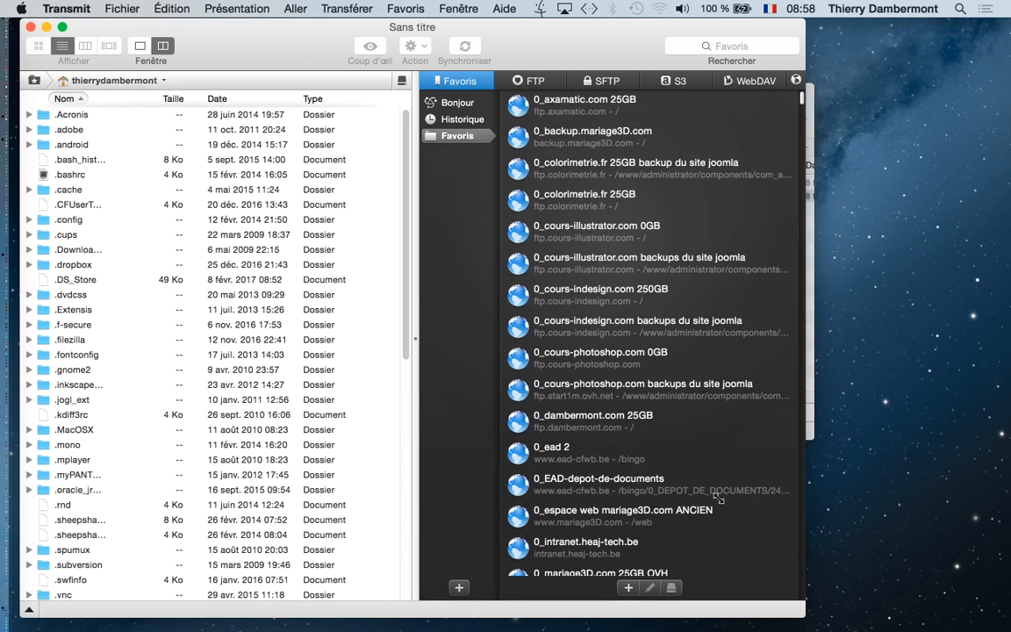
left_click(681, 301)
left_click(687, 304)
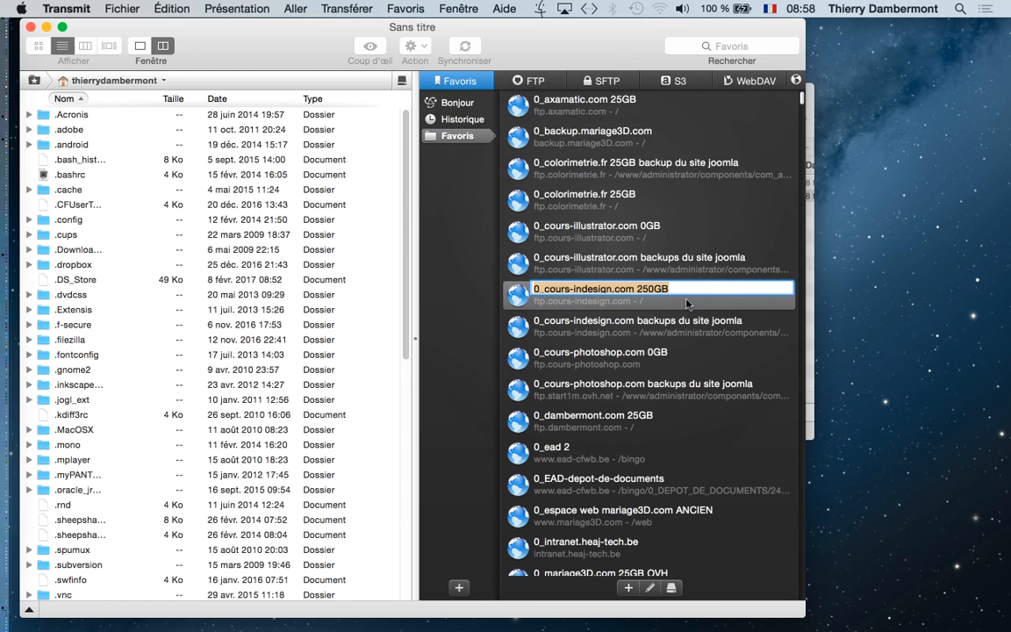
key("Escape")
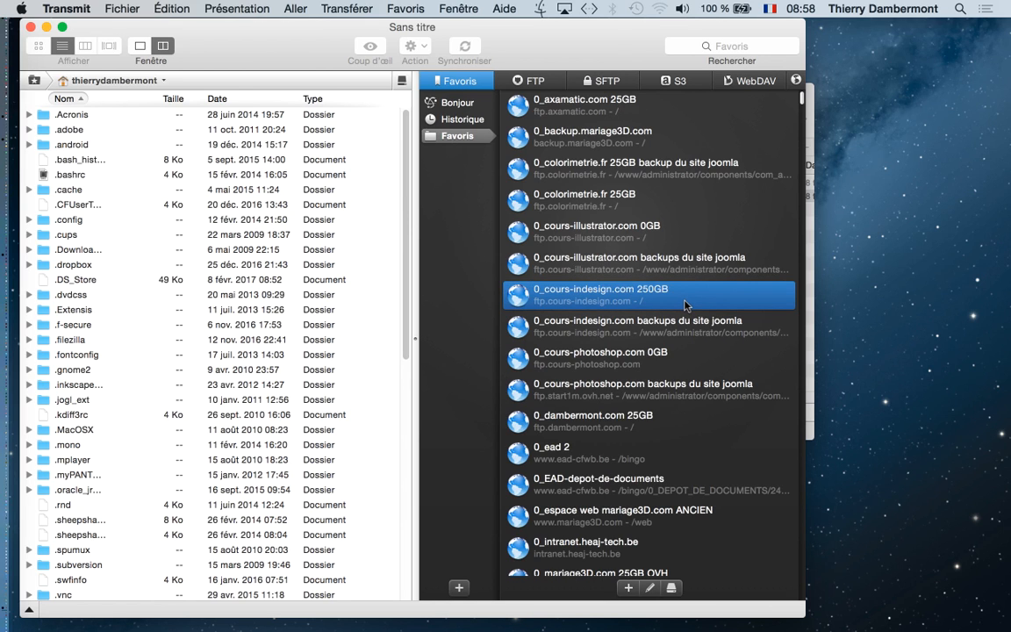
double_click(687, 304)
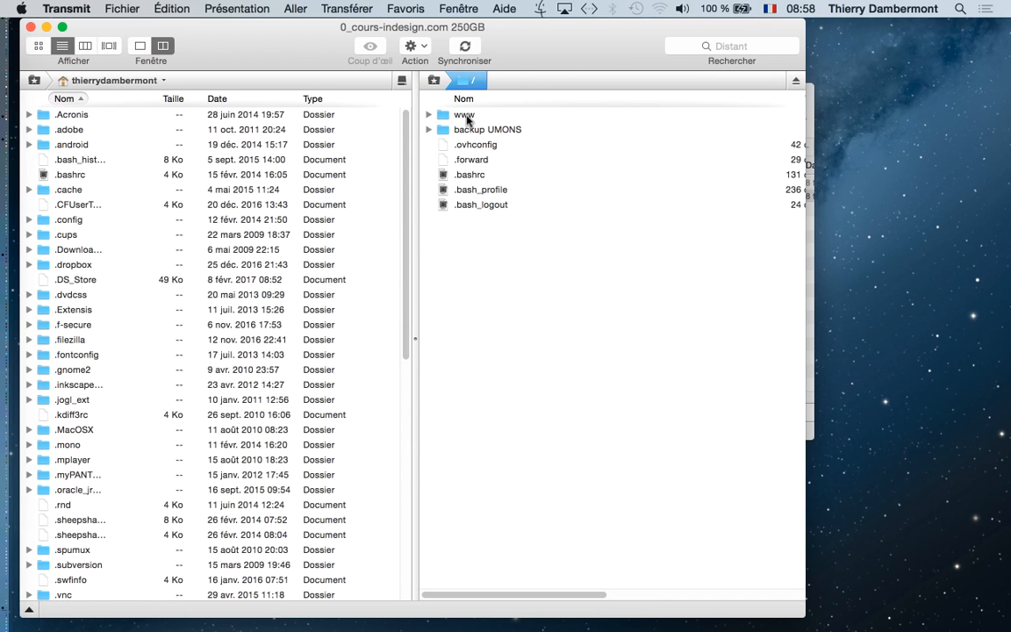
Open the DOWNLOAD folder inside www on the server
left_click(467, 119)
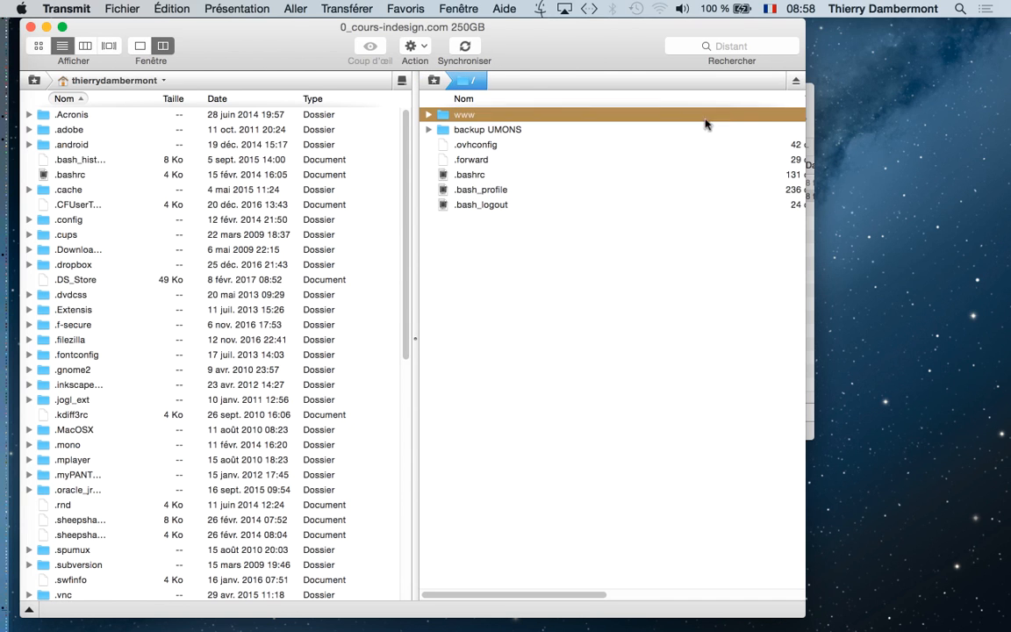
key("Return")
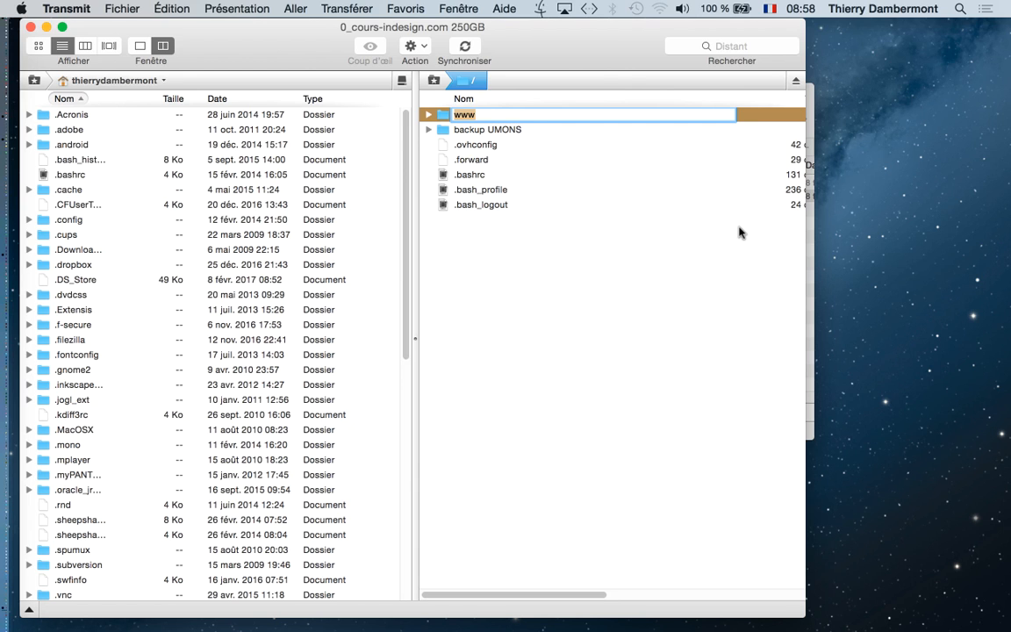
double_click(478, 116)
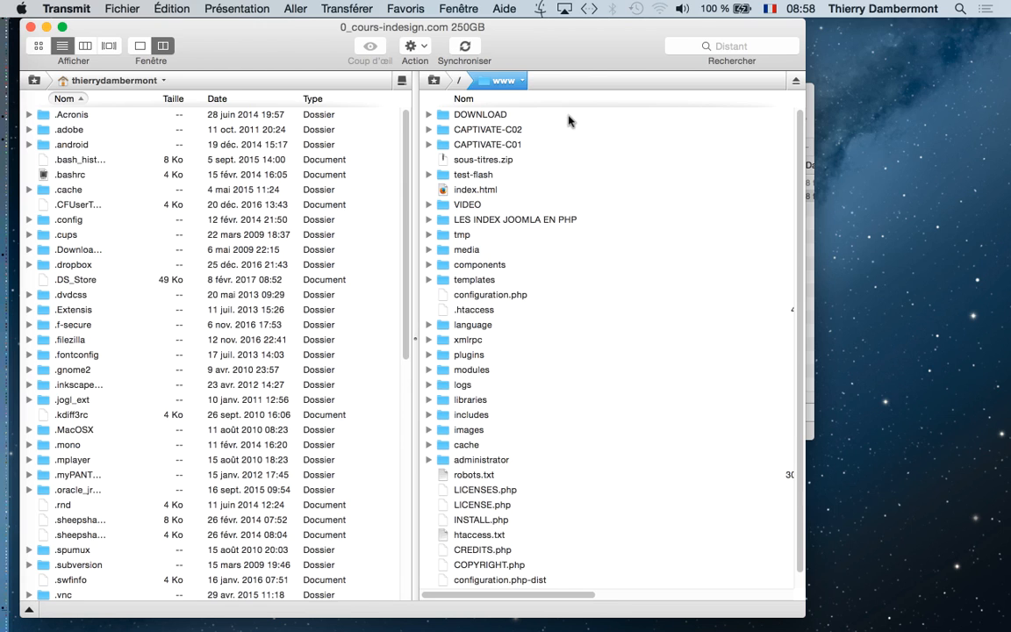
left_click(568, 116)
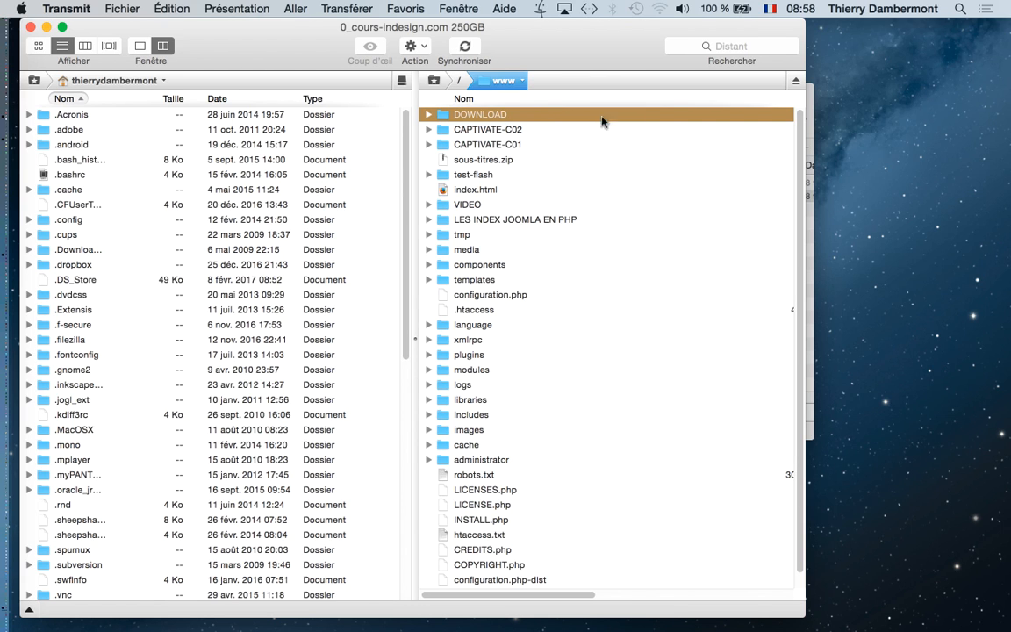
key("Return")
key("Escape")
key("super+Down")
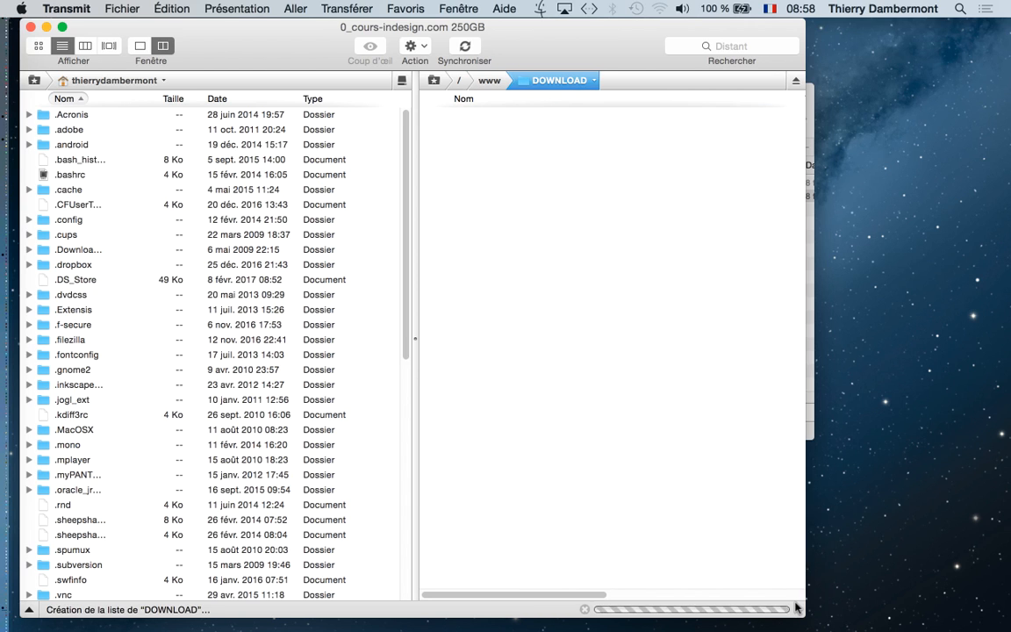
Arrange the Transmit and Finder windows side by side and upload Dossier-images-ancrees-12.zip into the server's DOWNLOAD folder
left_click_drag(727, 326, 630, 90)
left_click(712, 84)
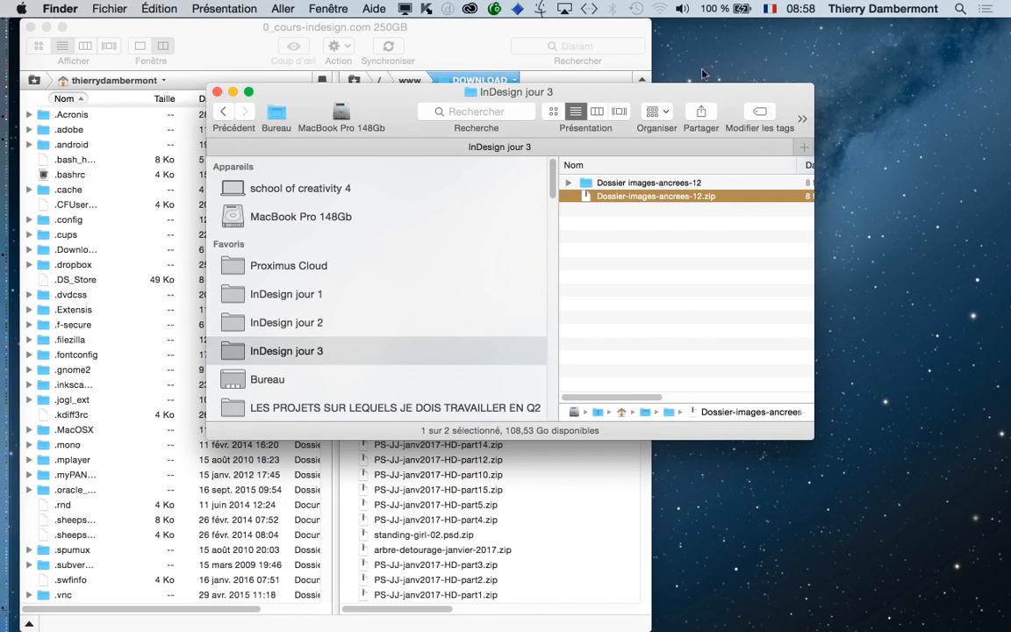
left_click_drag(376, 103, 657, 143)
left_click_drag(643, 109, 658, 145)
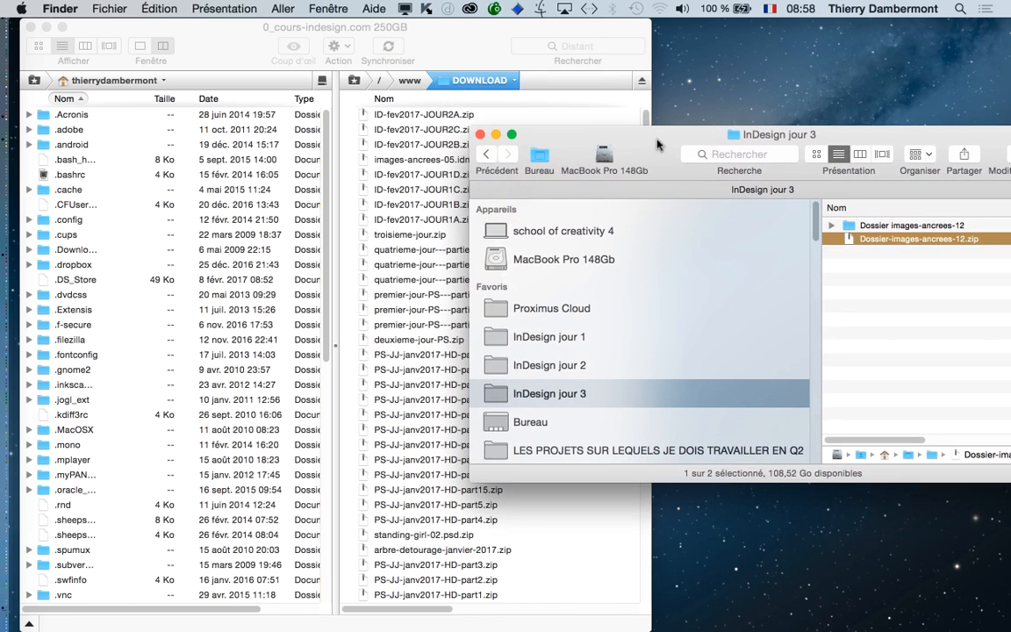
left_click(845, 239)
left_click_drag(845, 239, 340, 220)
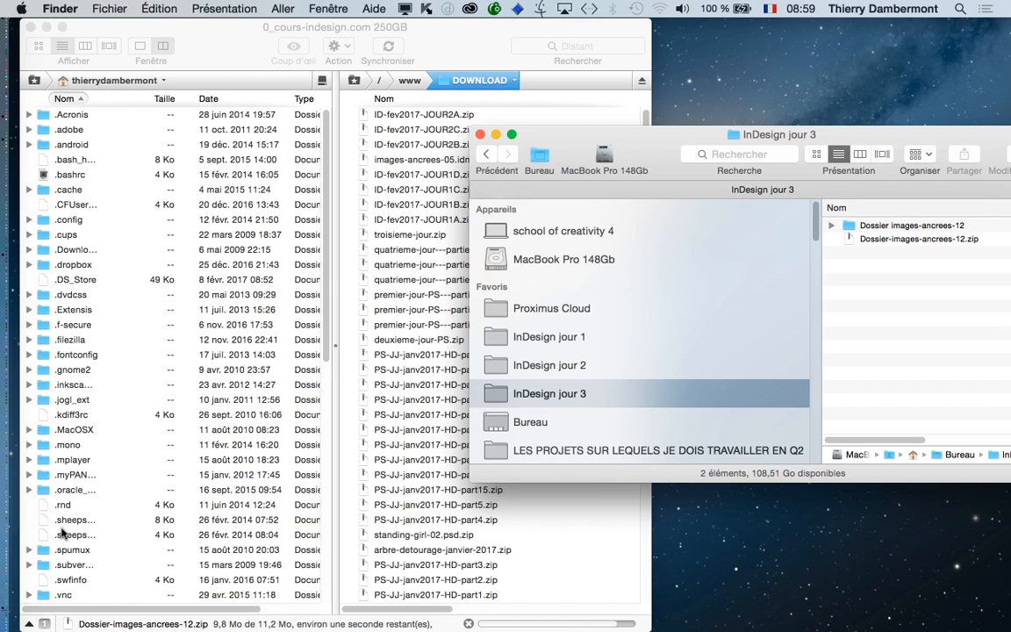
Copy the URL of the uploaded Dossier-images-ancrees-12.zip on the server
left_click(406, 123)
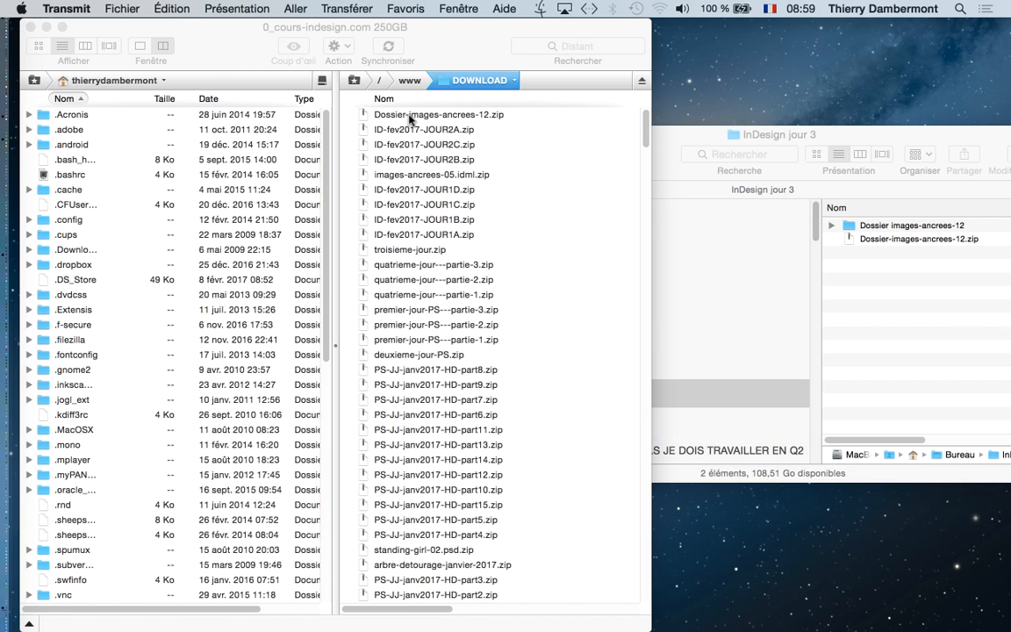
right_click(410, 115)
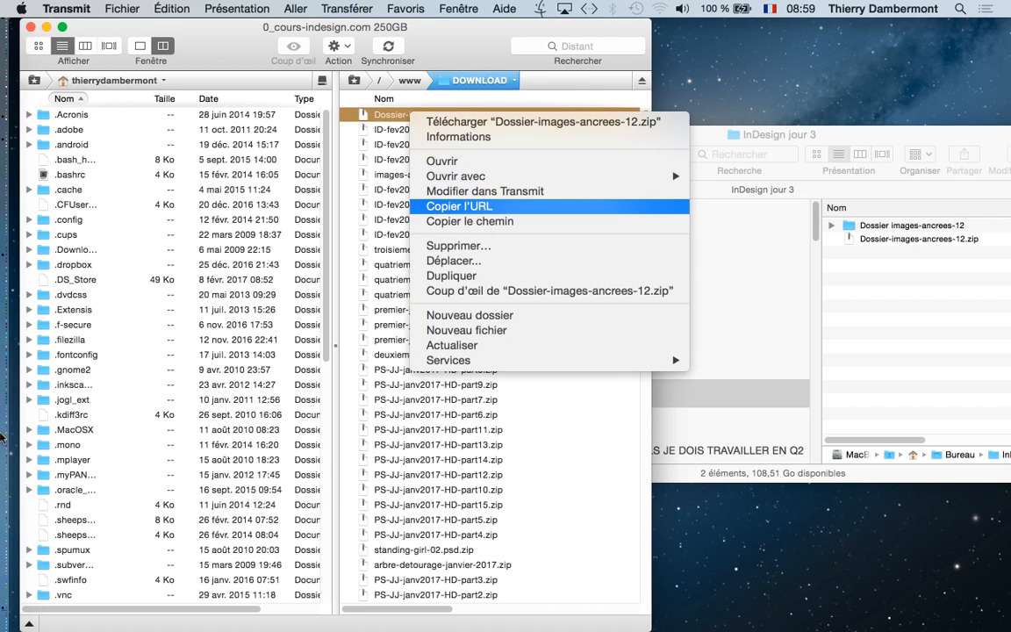
left_click(484, 222)
Switch to Firefox, widen its window, and enter the copied address ftp://ftp.cours-indesign.com:21//www/DOWNLOAD/Dossier-images-ancrees-12.zip
mouse_move(26, 536)
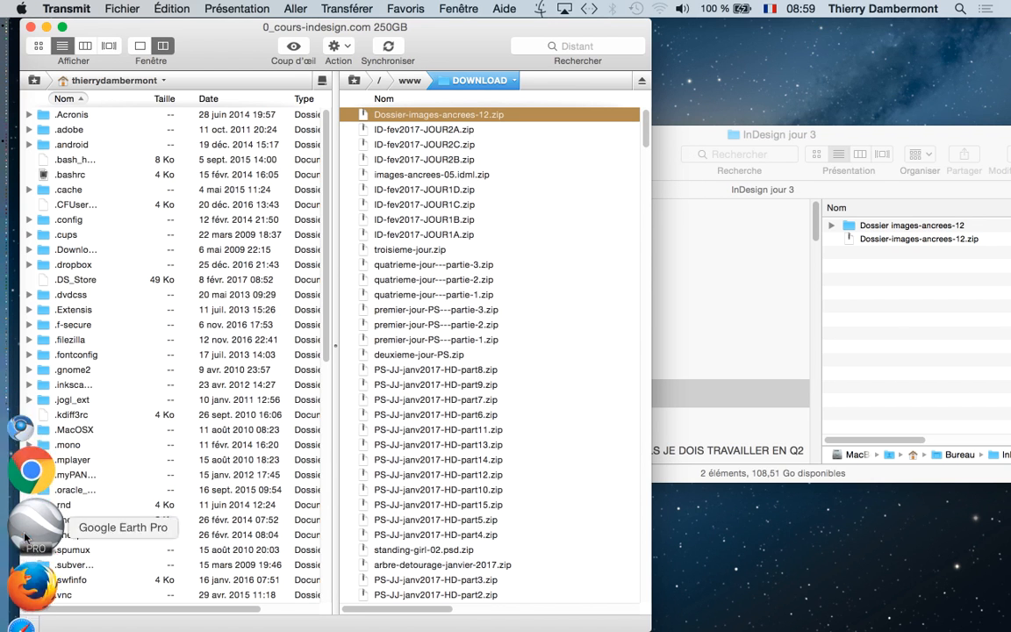
left_click(31, 540)
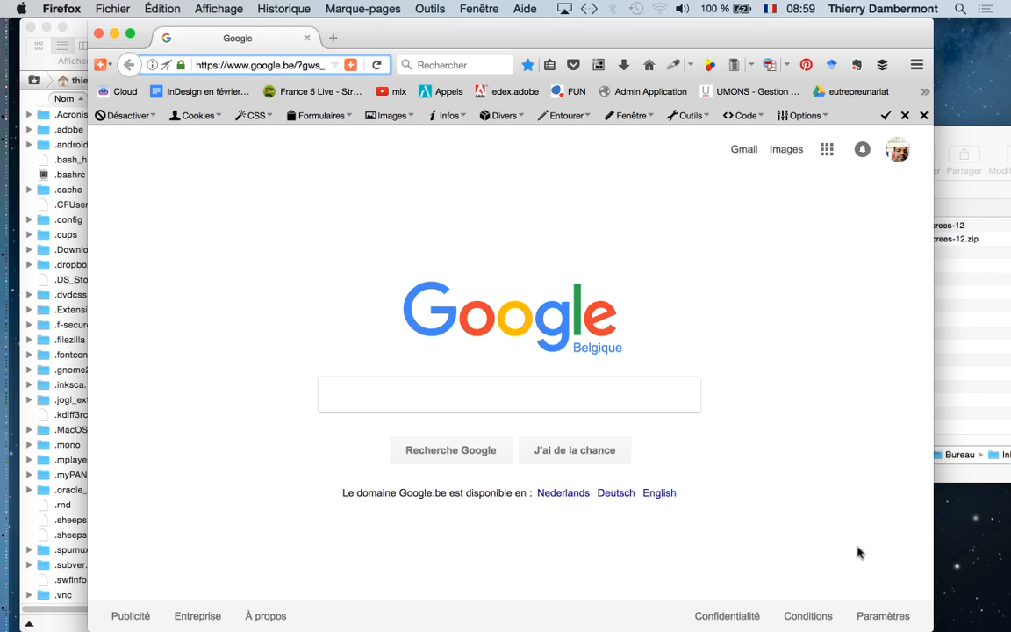
left_click_drag(862, 628, 788, 628)
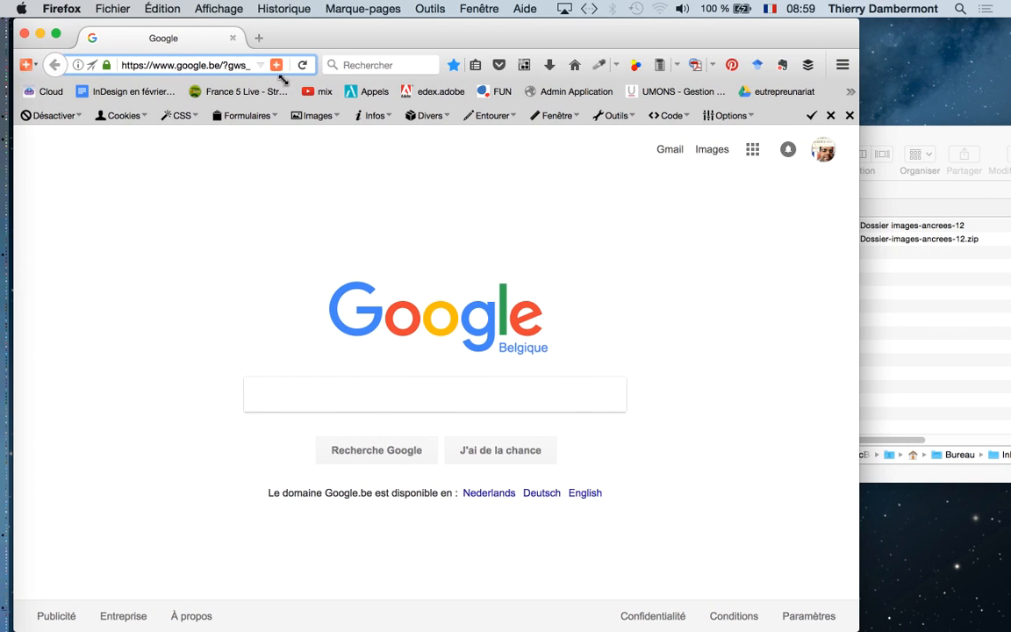
left_click(141, 67)
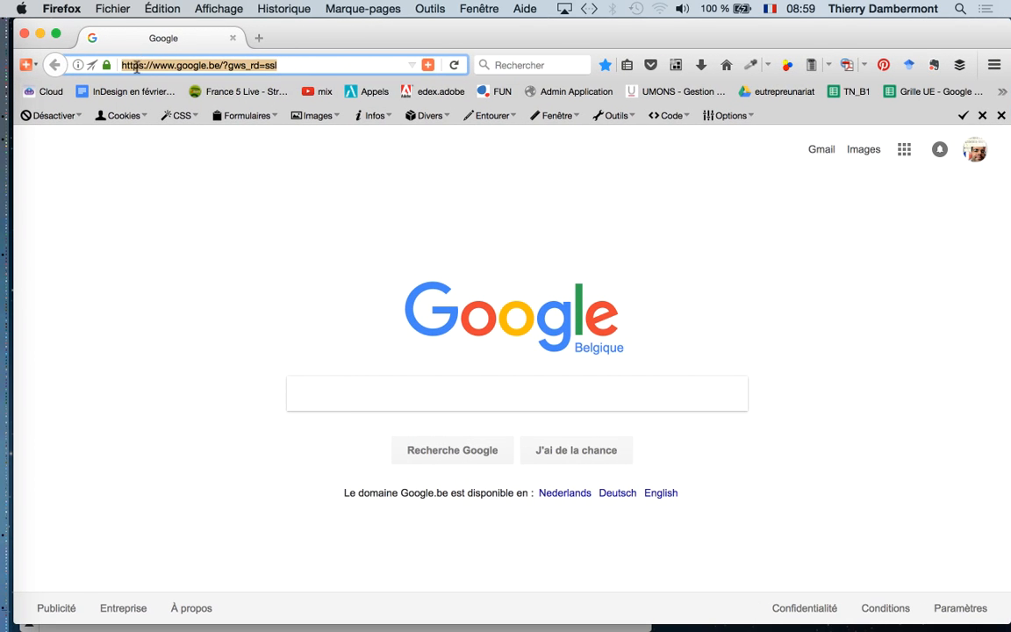
type("ftp://ftp.cours-indesign.com:21//www/DOWNLOAD/Dossier-images-ancrees-12.zip")
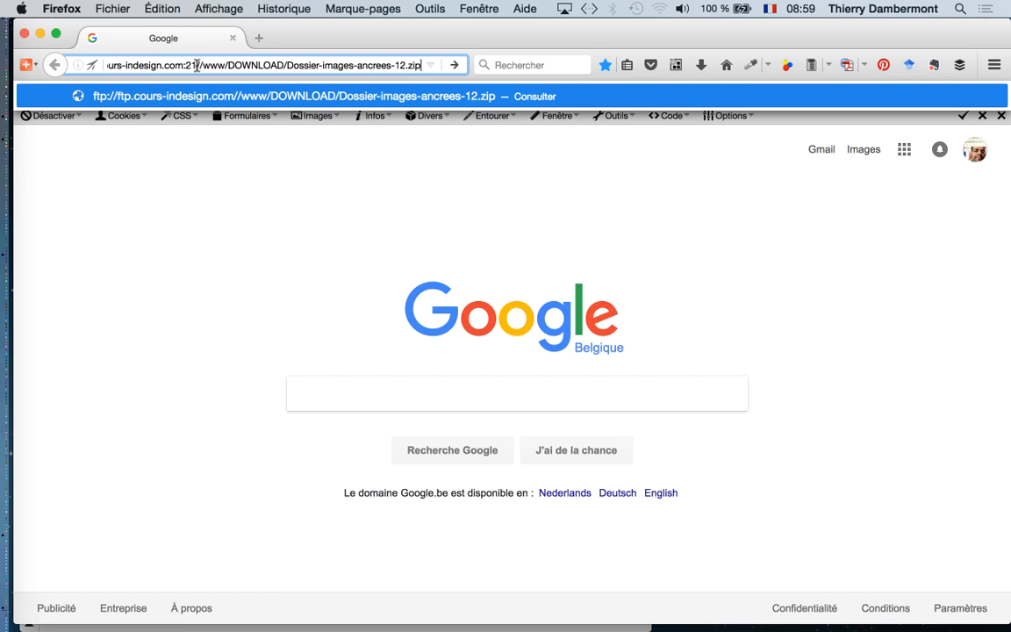
left_click_drag(226, 70, 195, 72)
key("BackSpace")
key("BackSpace")
key("BackSpace")
key("BackSpace")
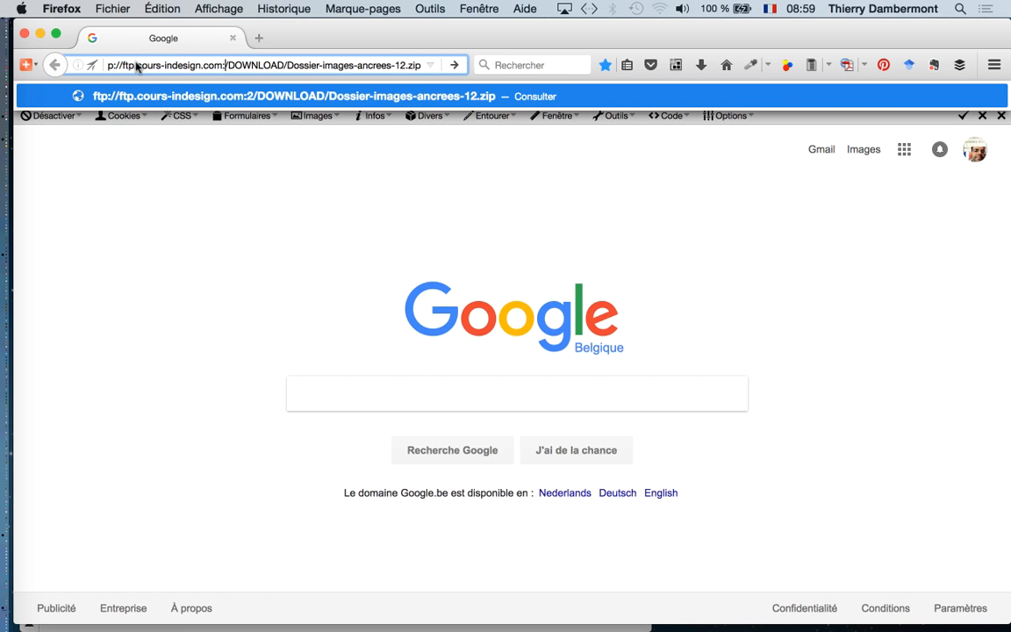
double_click(123, 55)
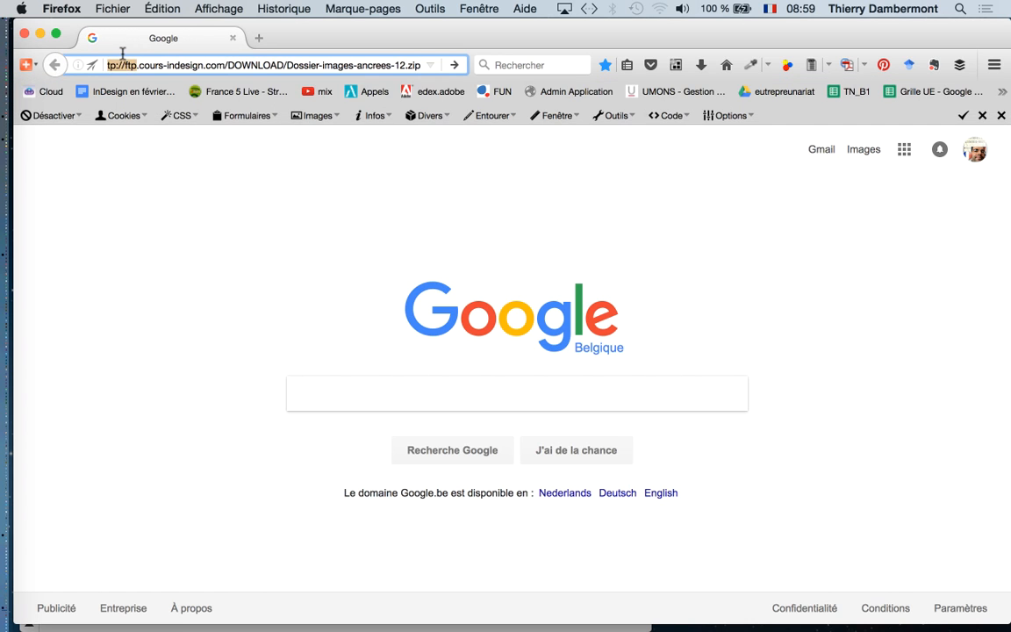
type("http://")
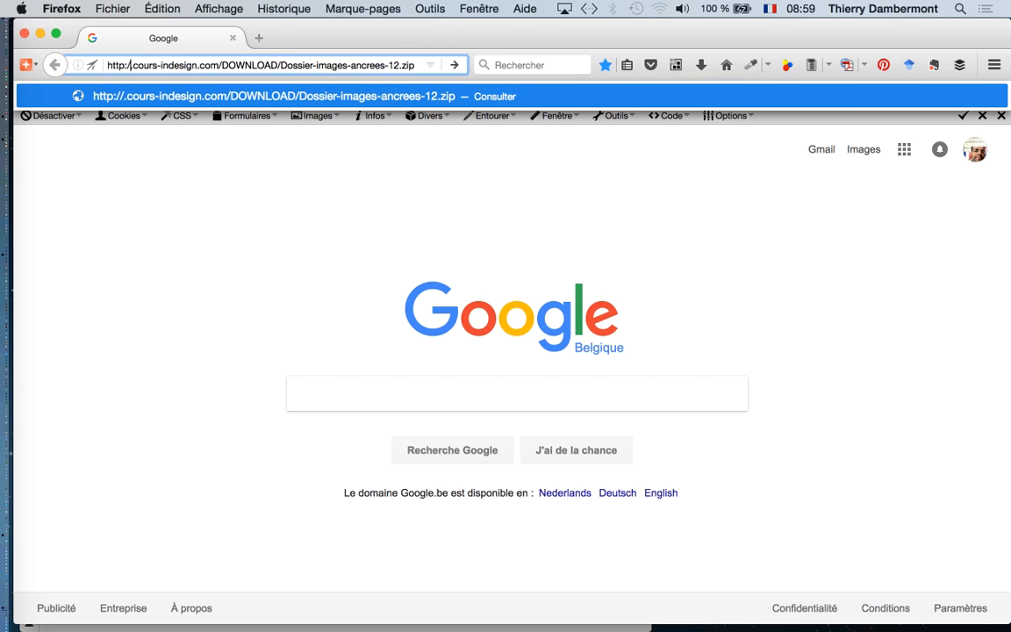
type("www.")
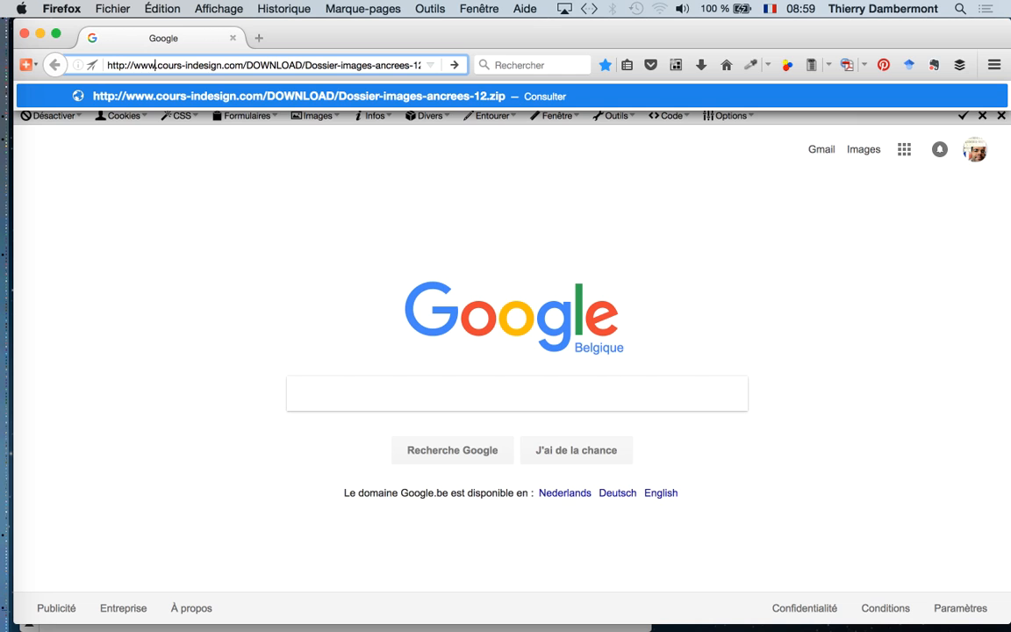
Select the full web address, load it to test the download, and accept saving the offered zip file
left_click(220, 64)
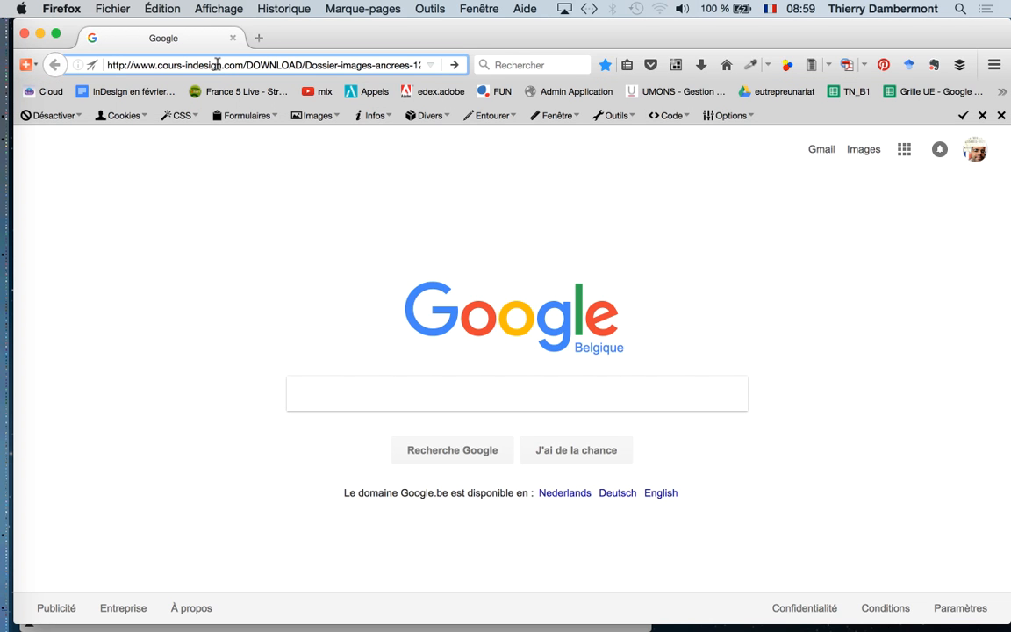
key("super+a")
key("Return")
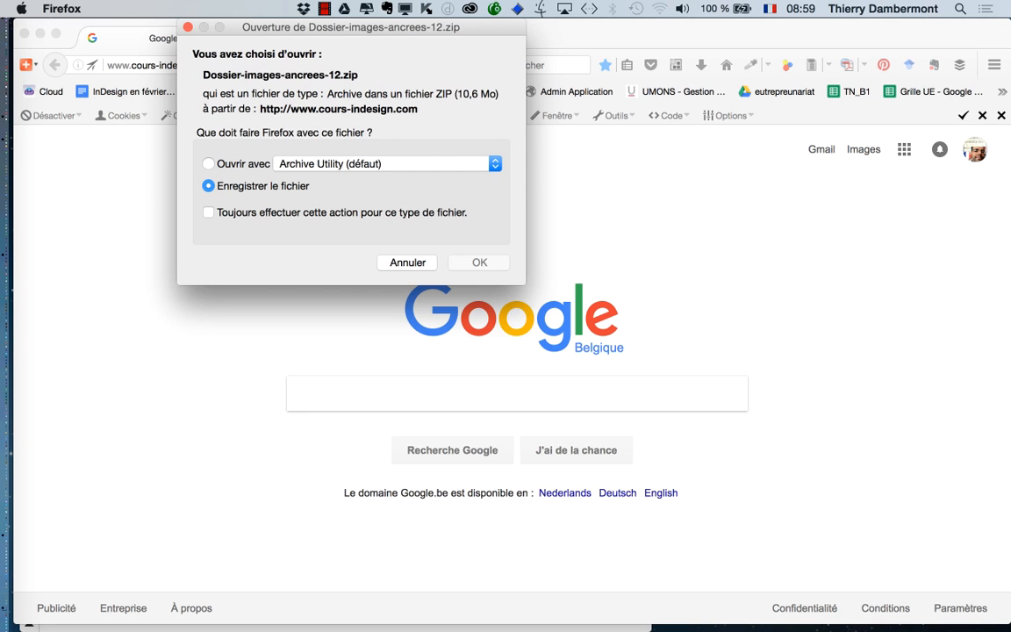
key("Return")
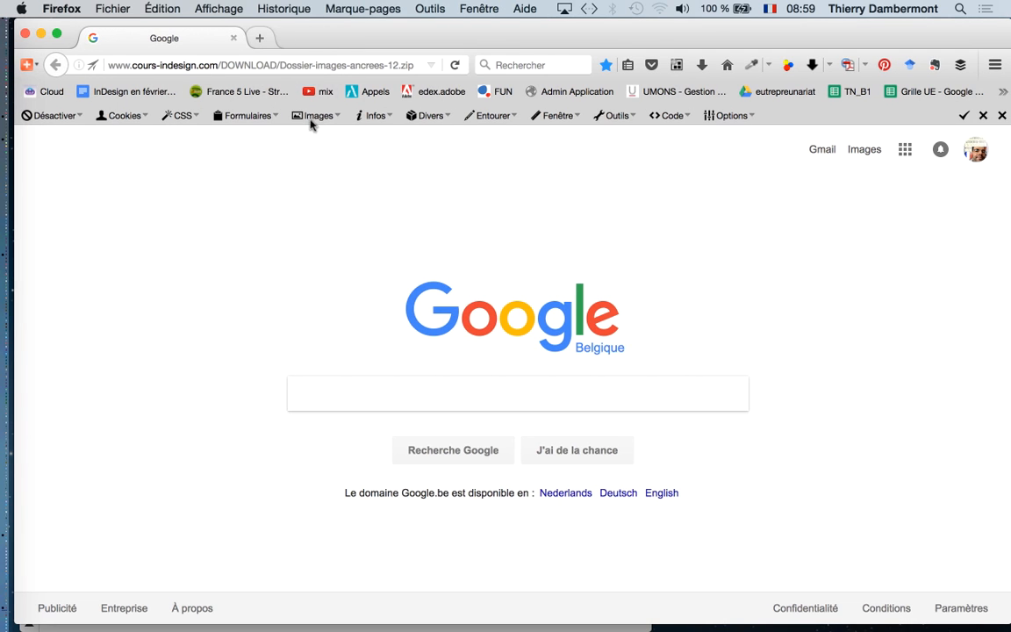
Open bitly.com in a new tab and shorten the link to cours-indesign.com/DOWNLOAD/Dossier-images-ancrees-12.zip
key("super+t")
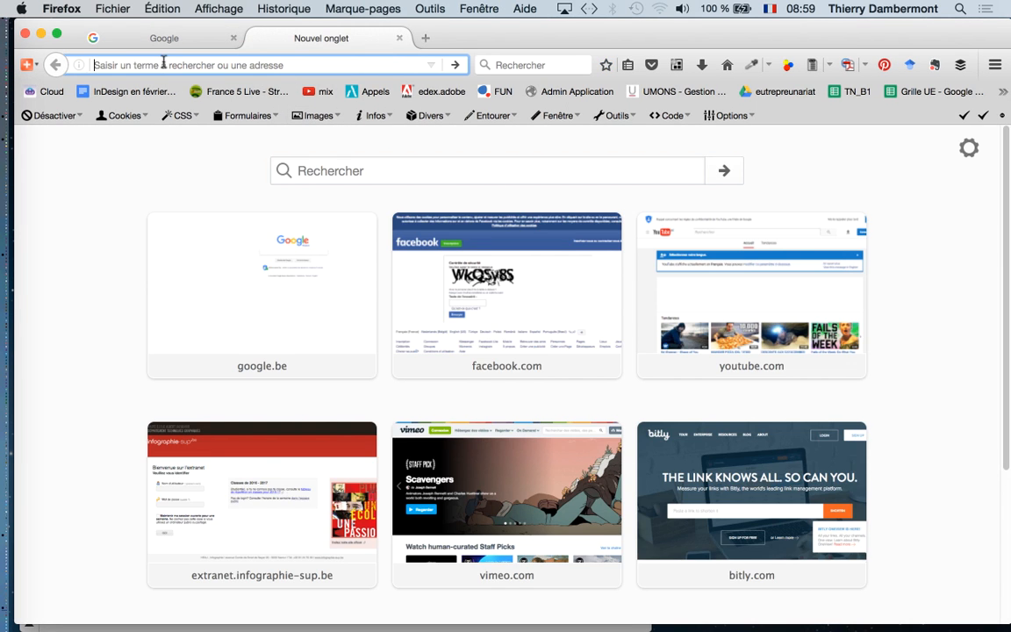
type("bitlu")
key("BackSpace")
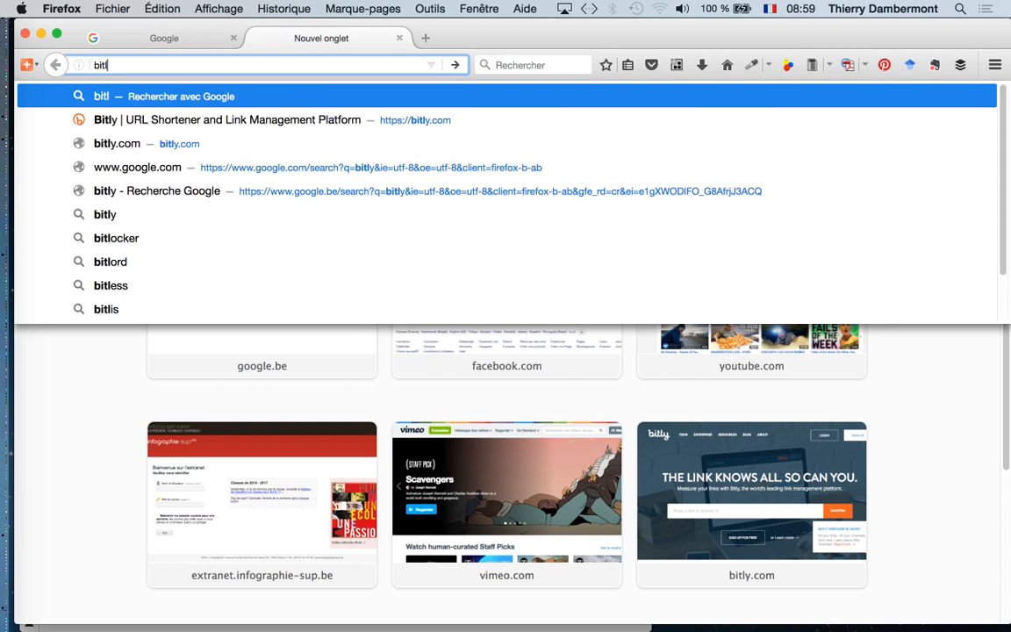
type("y")
key("Return")
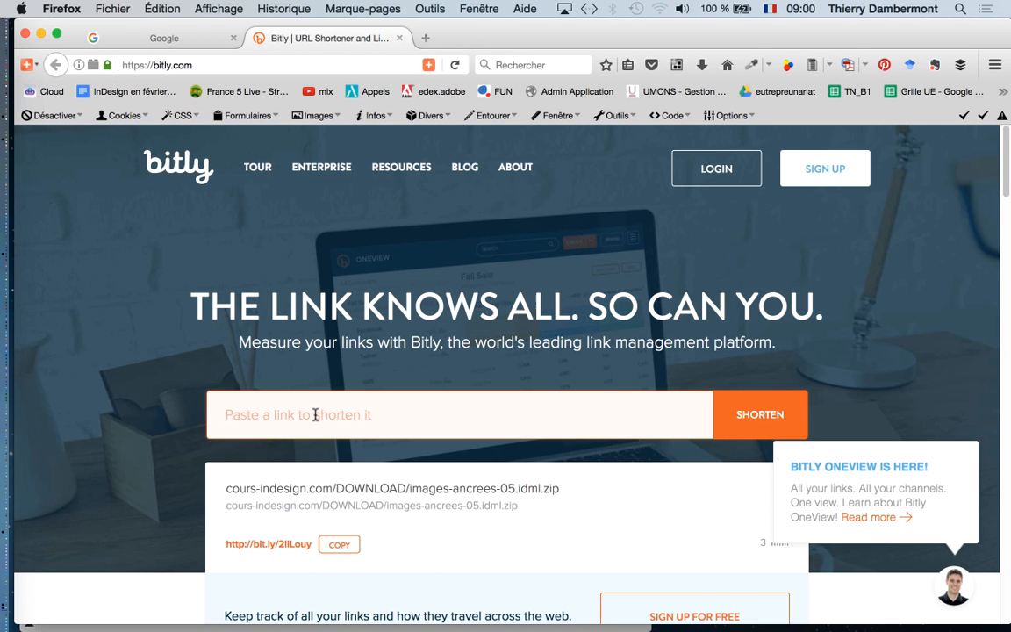
type("cours-indesign.com/DOWNLOAD/Dossier-images-ancrees-12.zip")
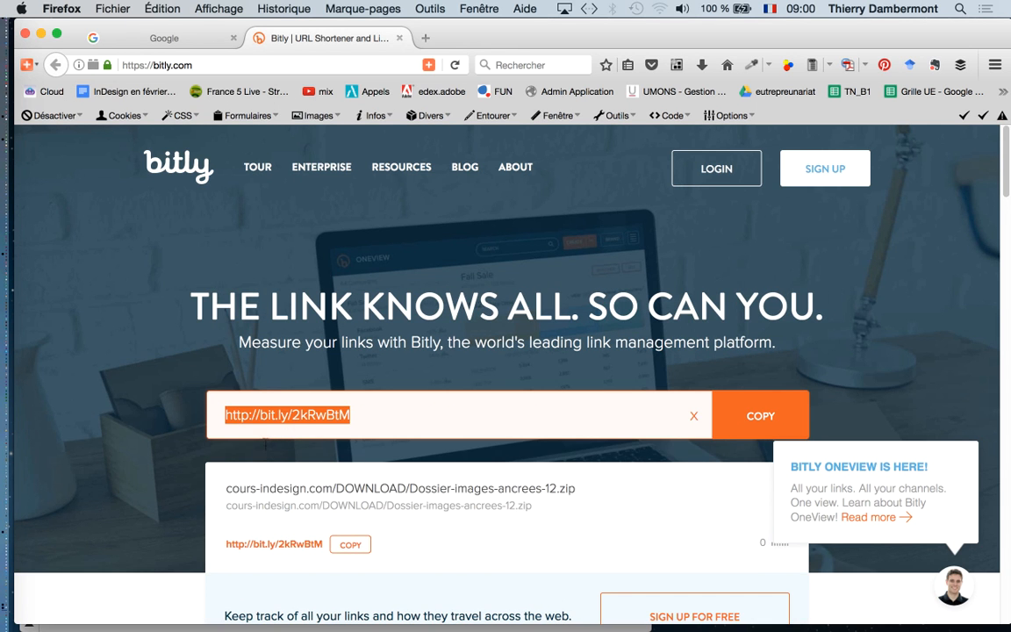